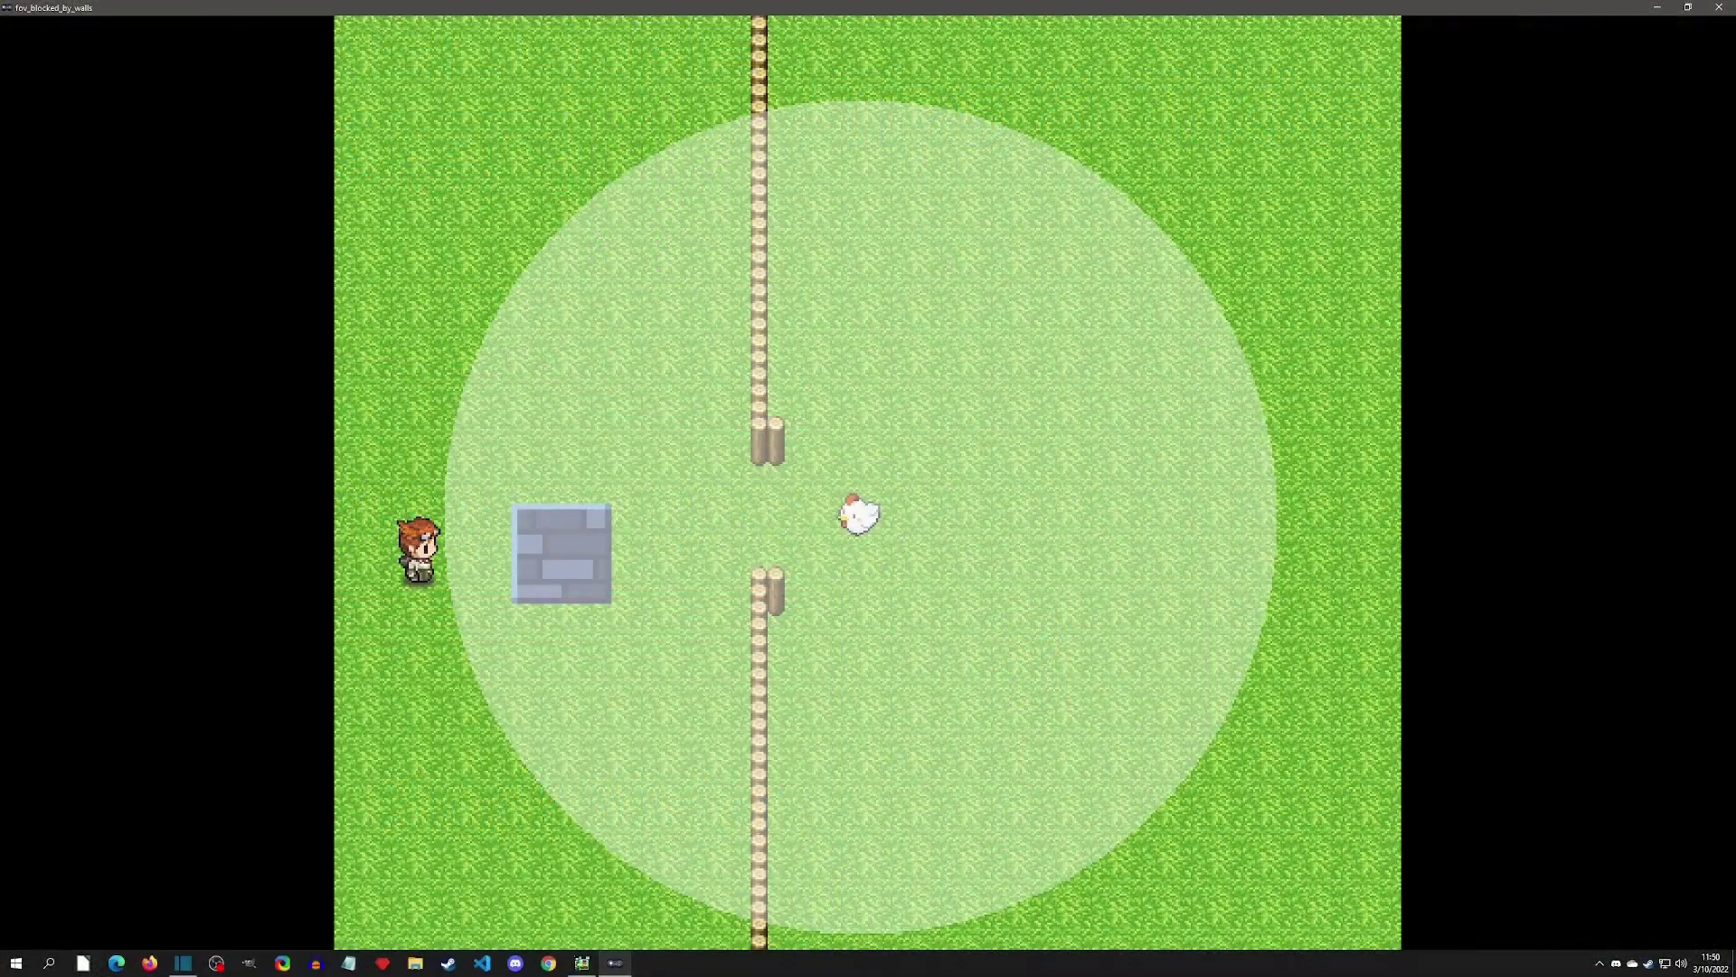
- Walk the player below the stone block, round to its left side, and back down-right
key(Right)
key(Down)
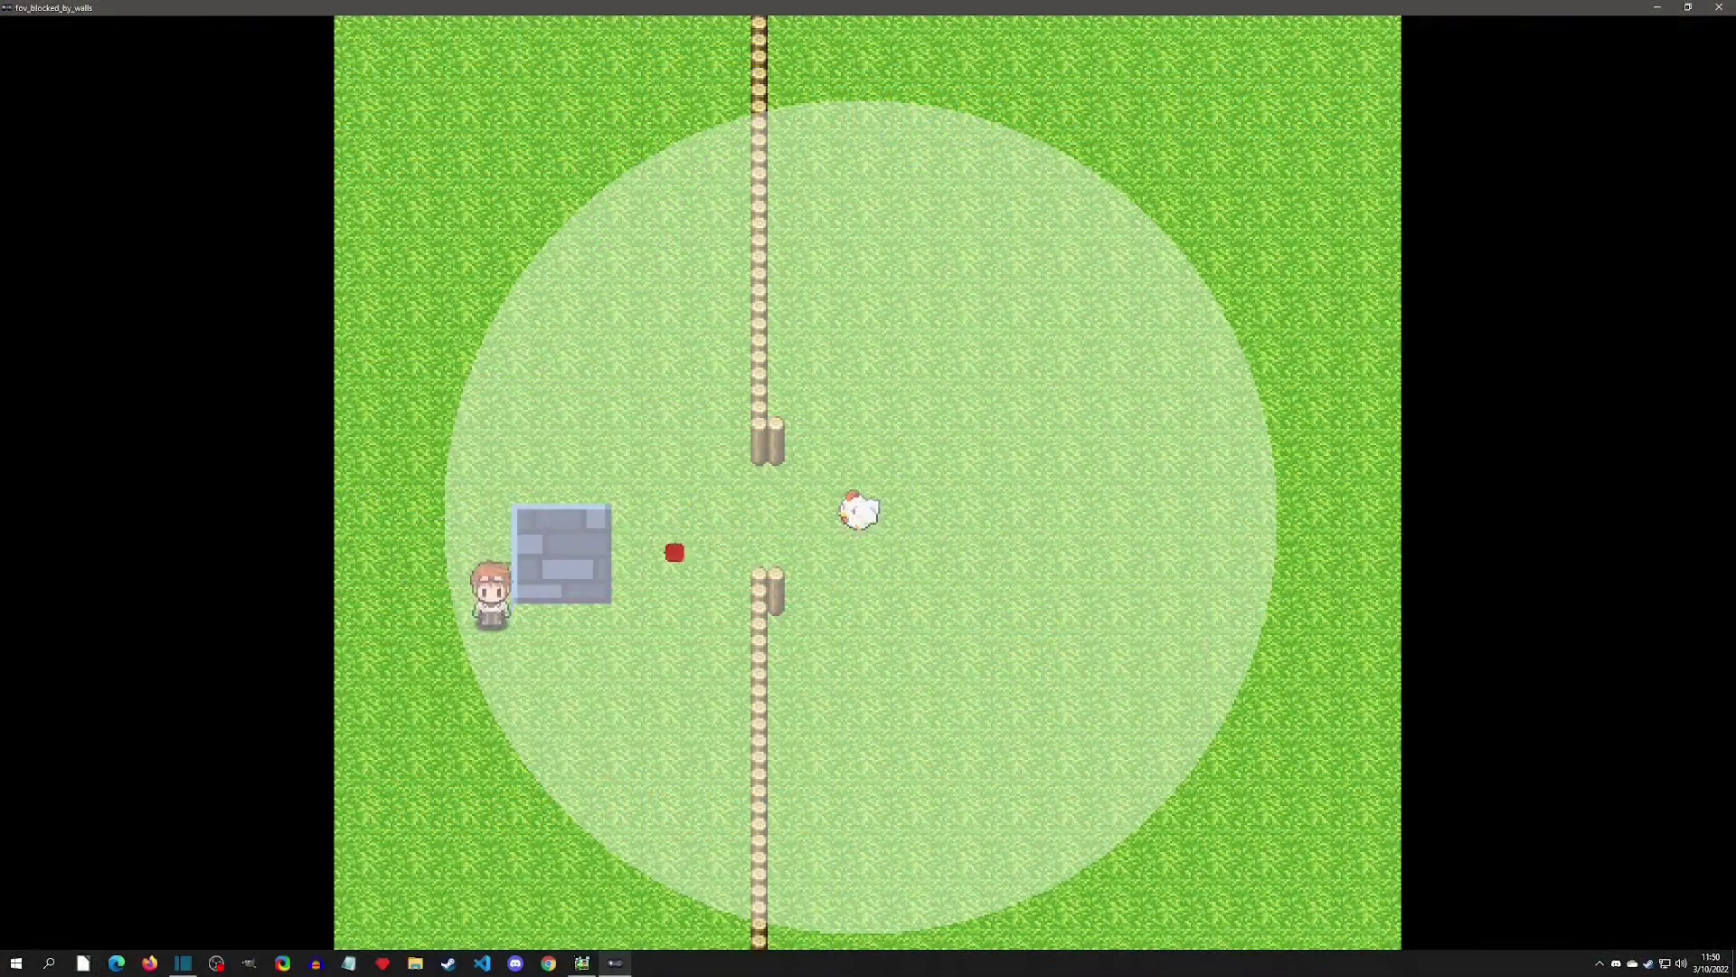
key(Up)
key(Right)
key(Left)
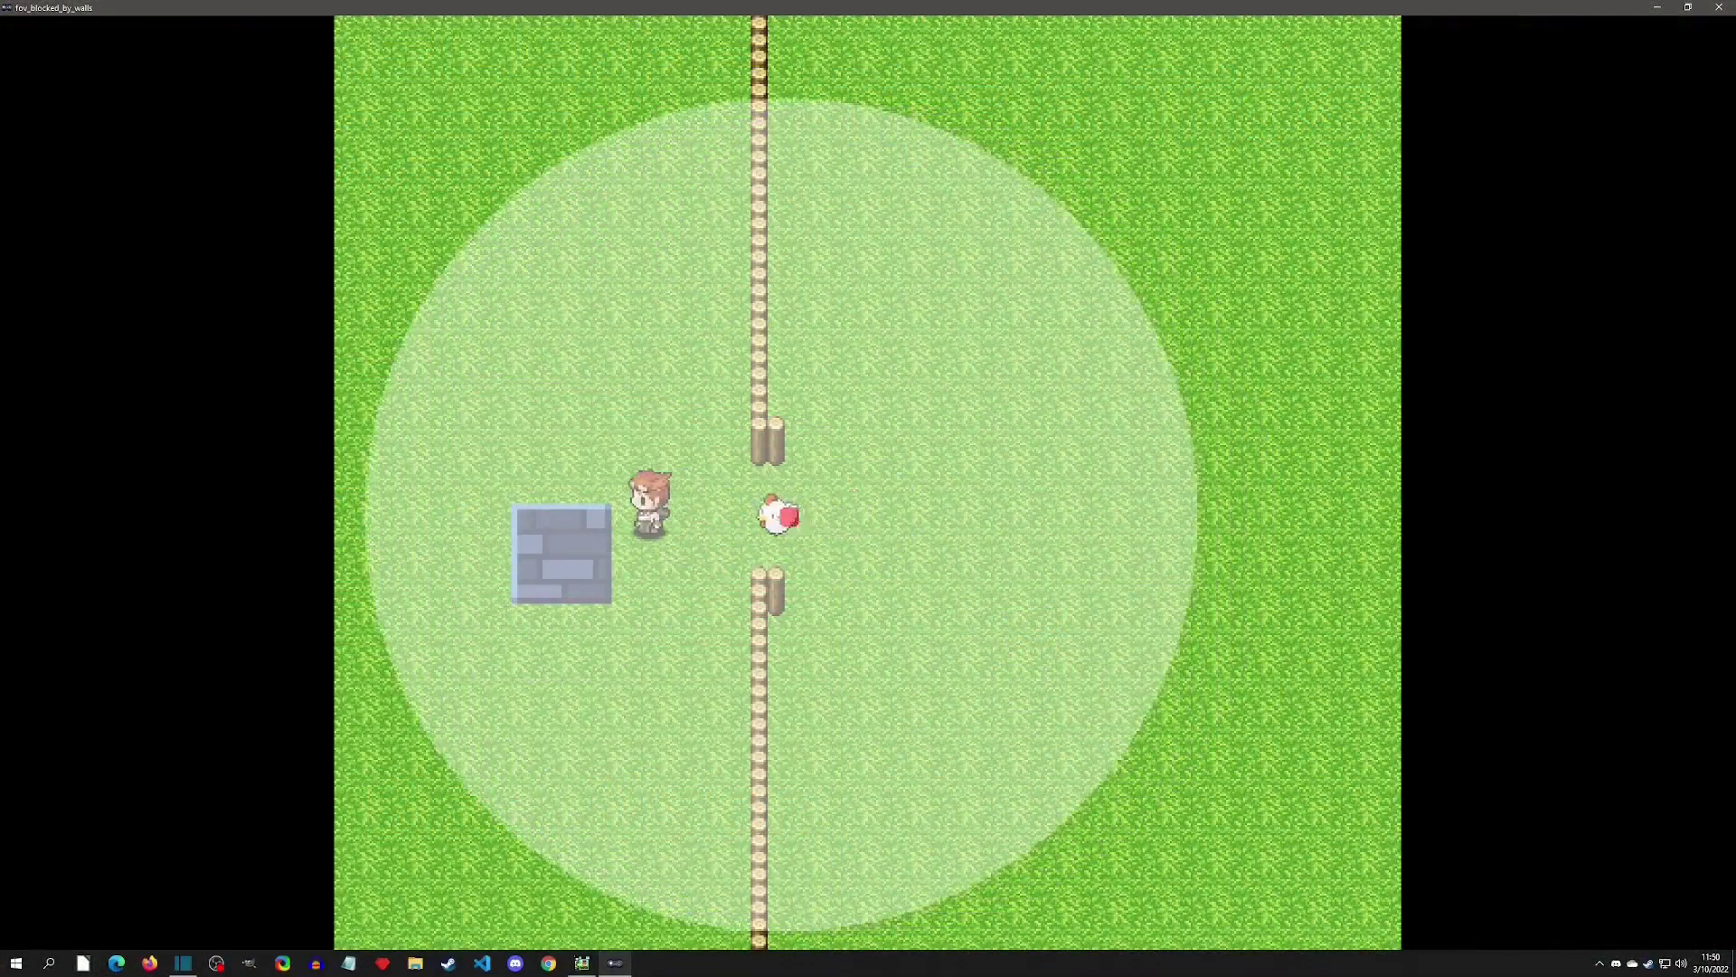
key(Down)
key(Down)
key(Right)
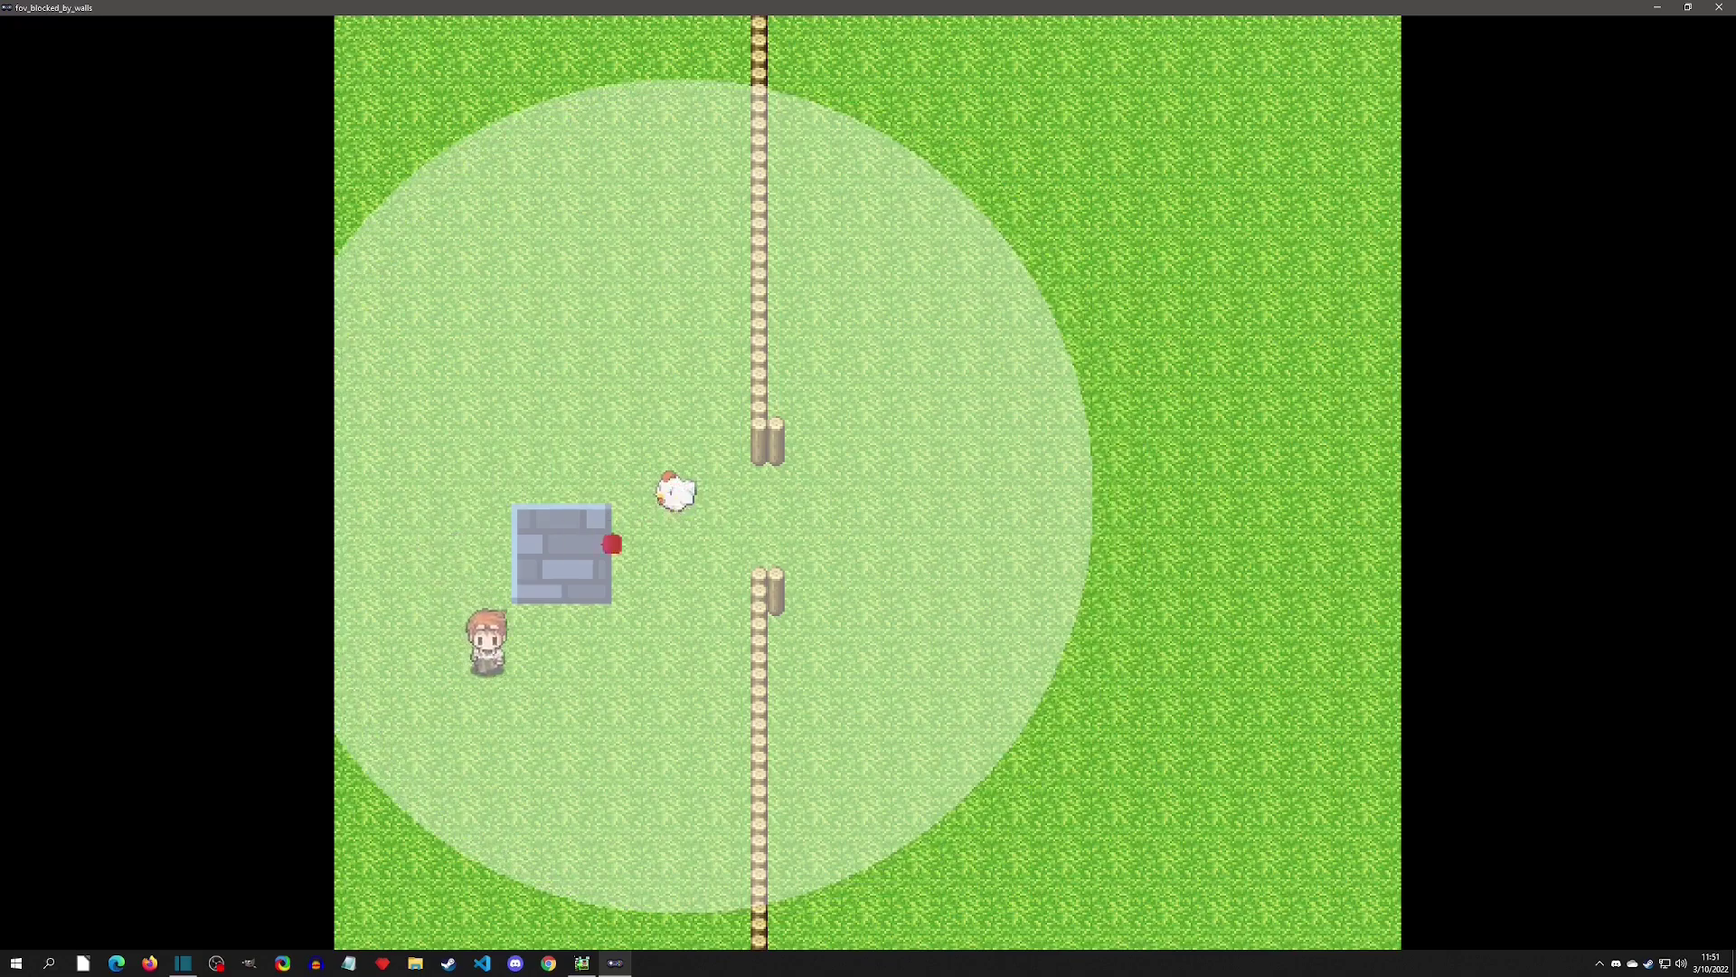
- Walk the player through the fence gap and down past the fence
key(Right)
key(Up)
key(Right)
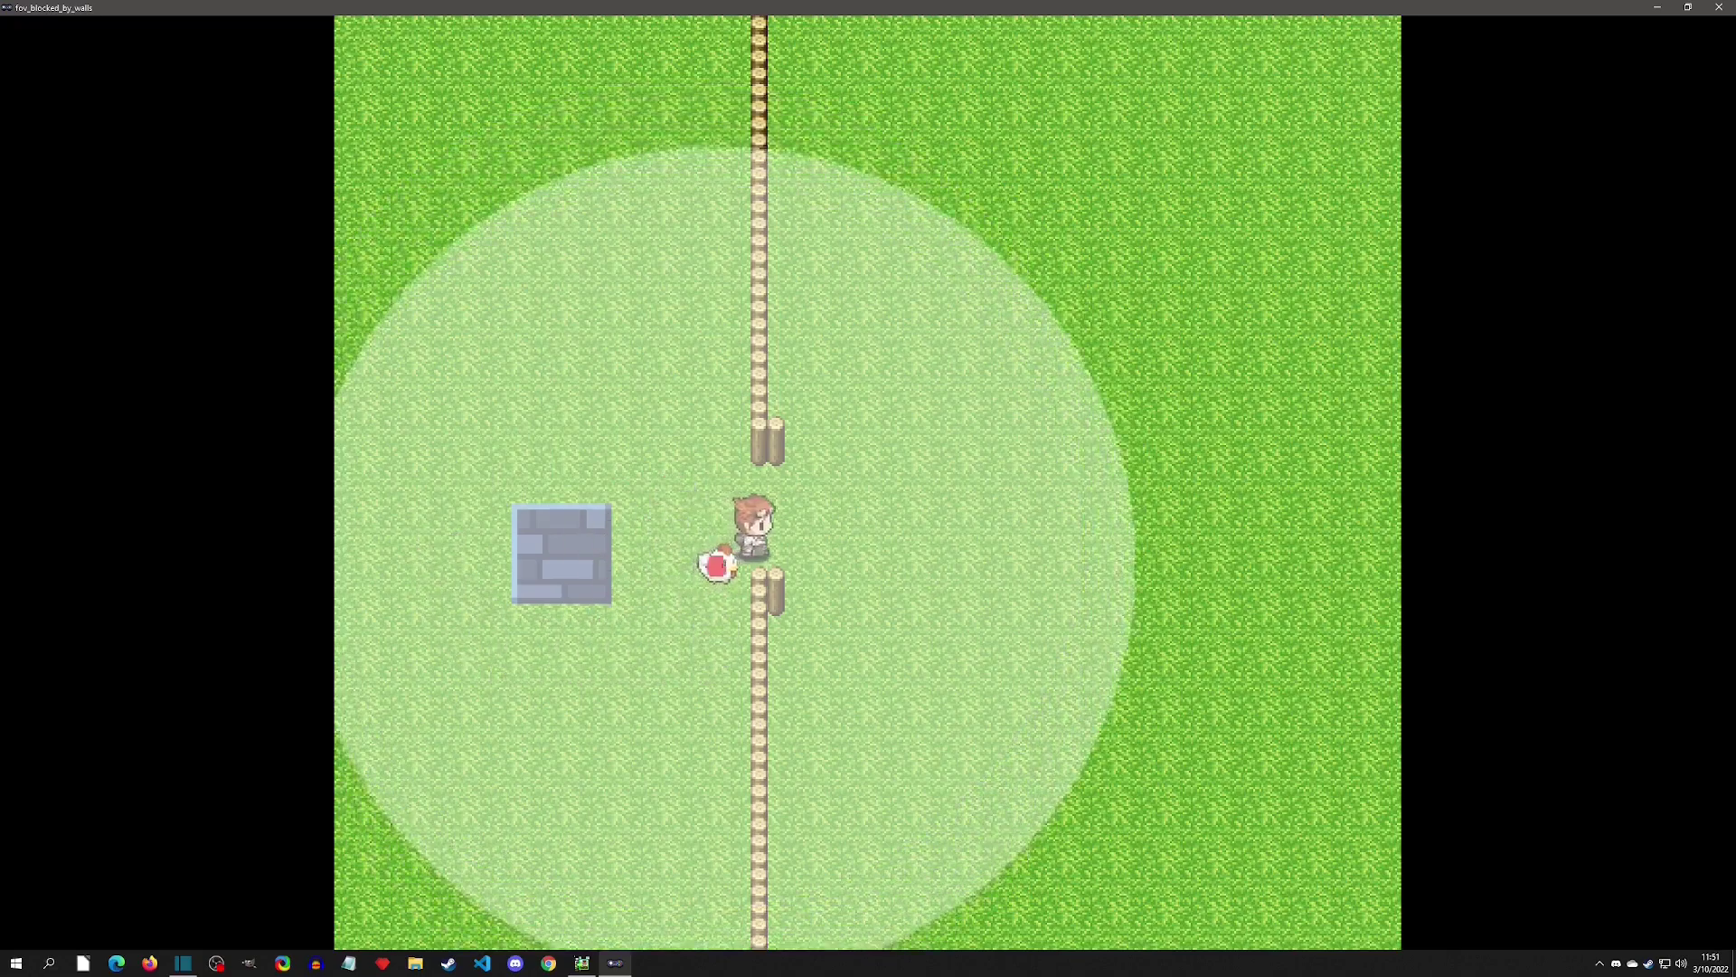
key(Down)
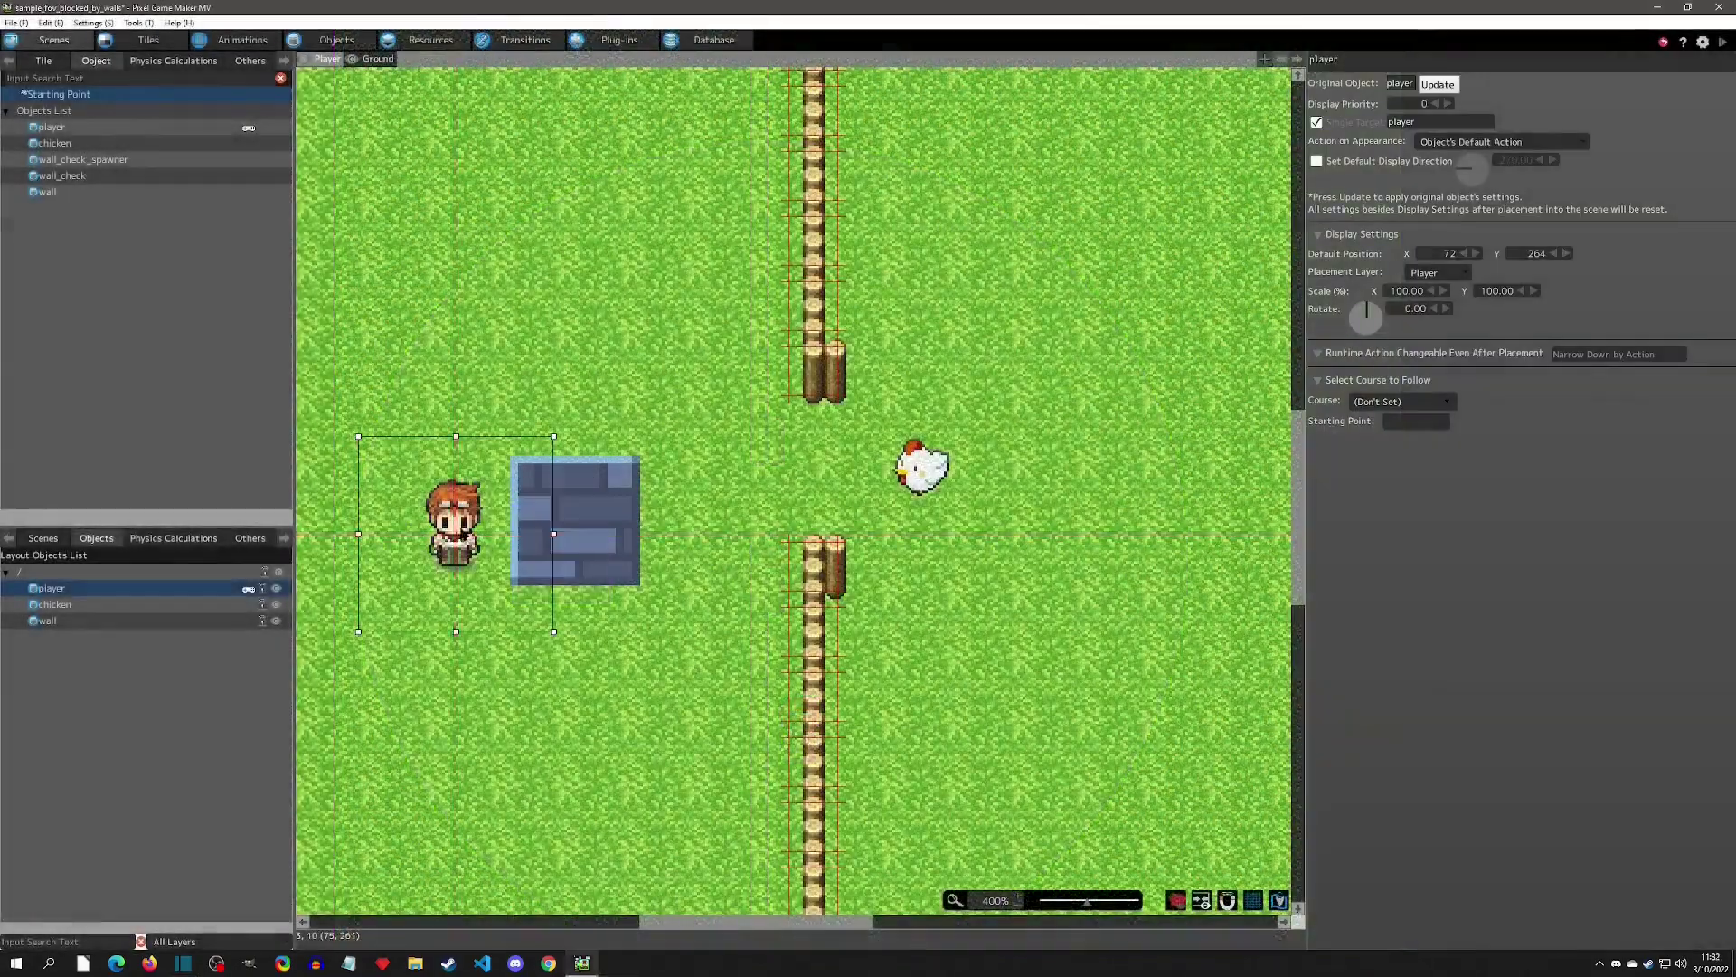
- Nudge the player up-left, move the stone block beside it, and shift the chicken right
drag(454, 523, 431, 511)
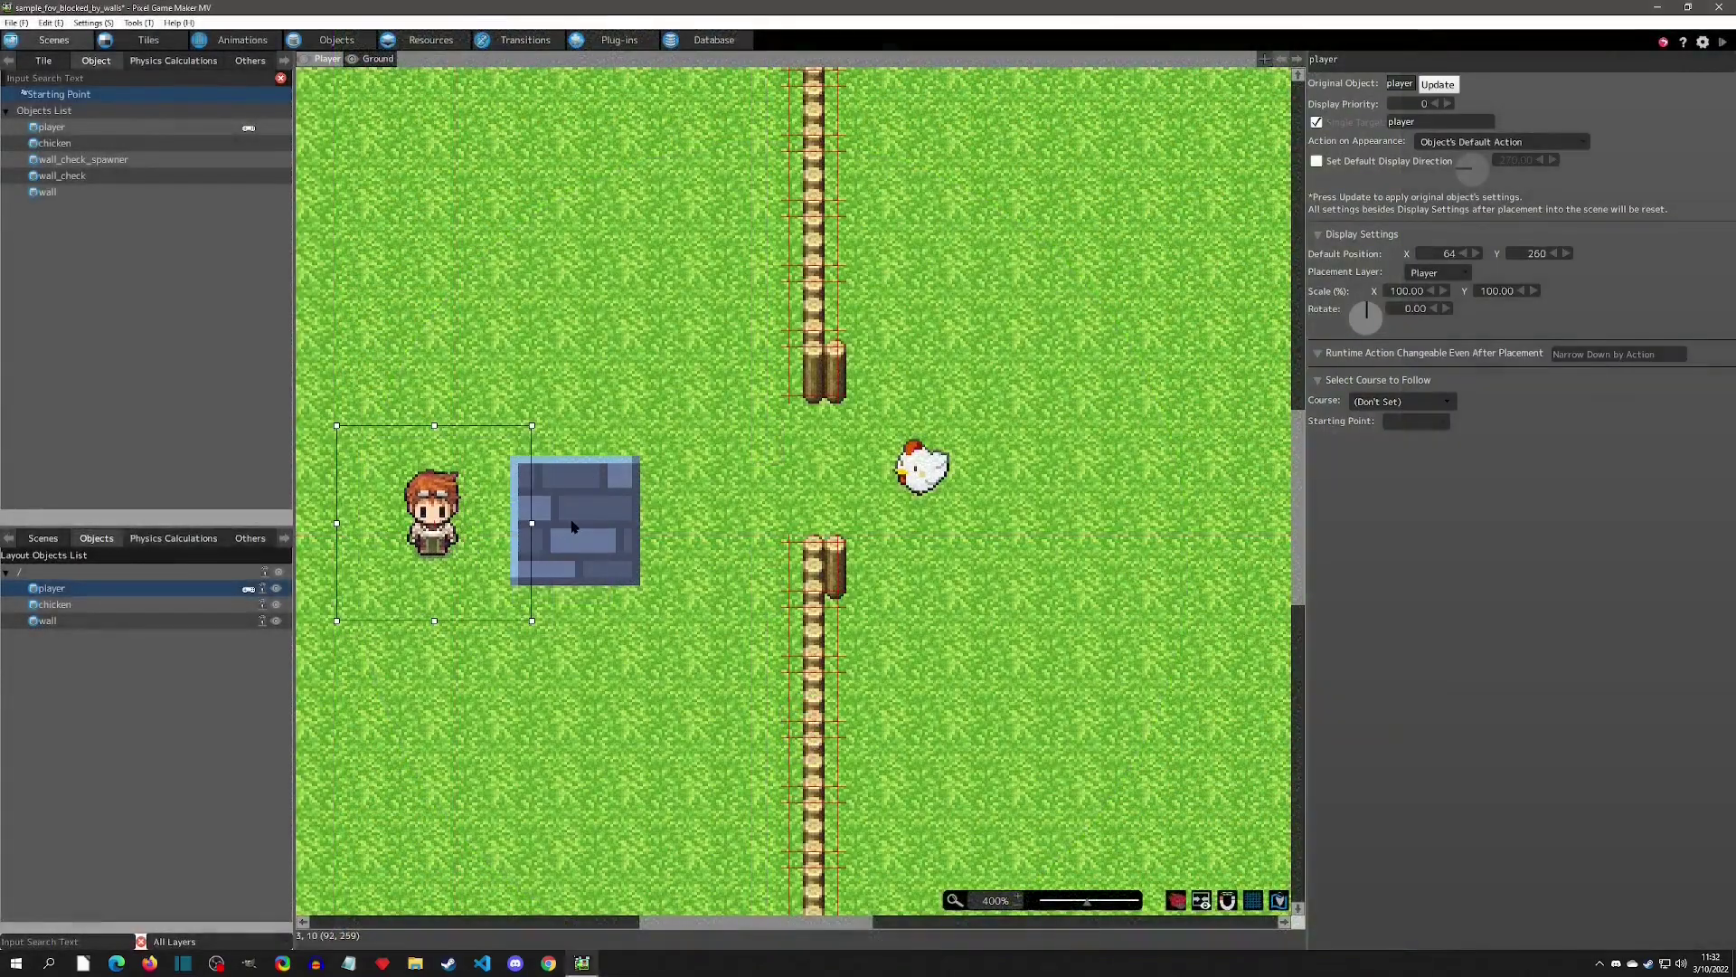
drag(591, 526, 569, 522)
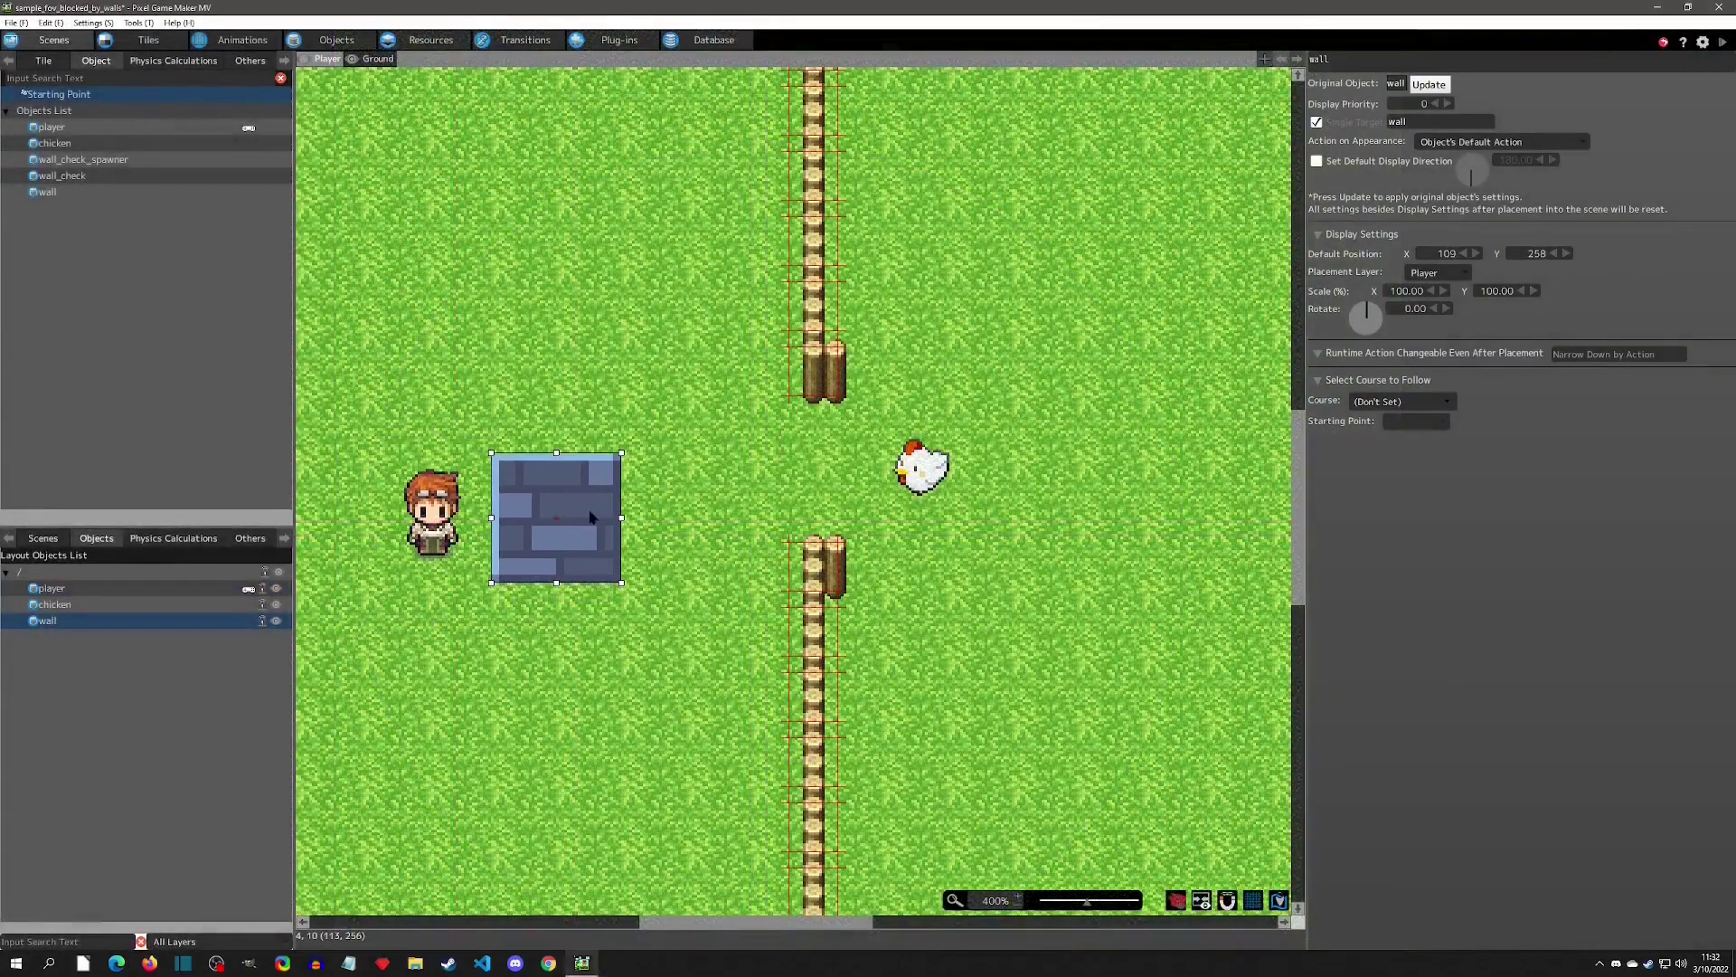
click(939, 470)
drag(938, 471, 961, 471)
click(814, 217)
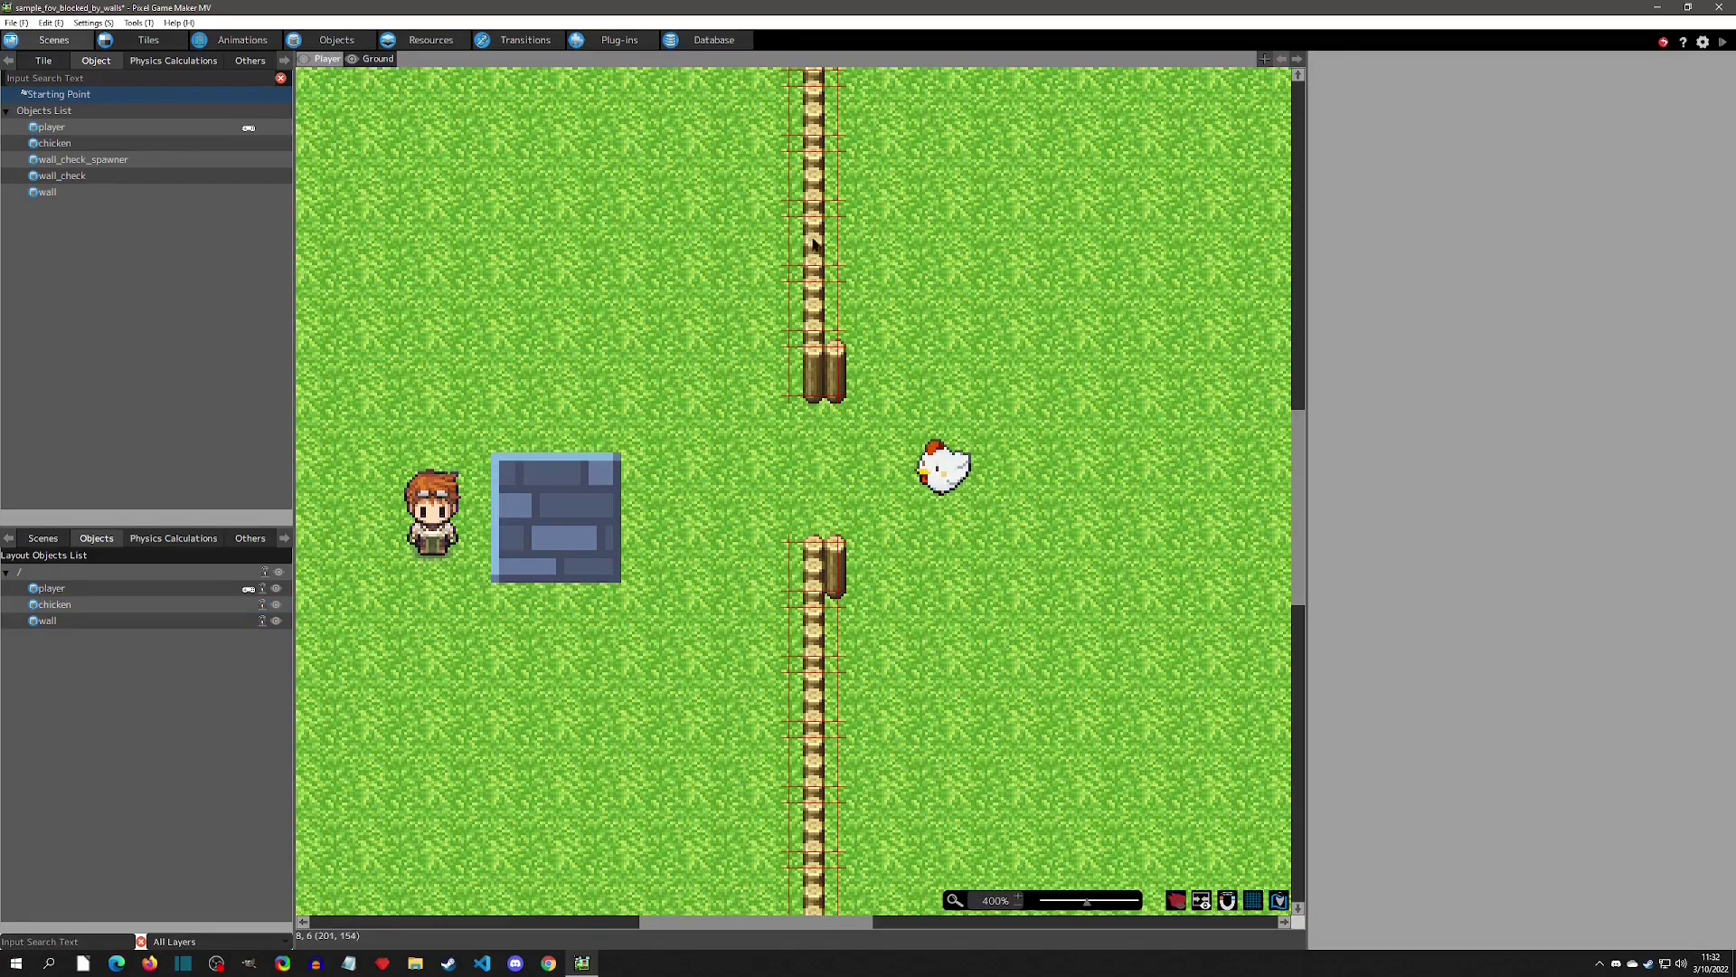
- Open the fence tile's settings from the scene's tile palette and check its tile group list
click(145, 39)
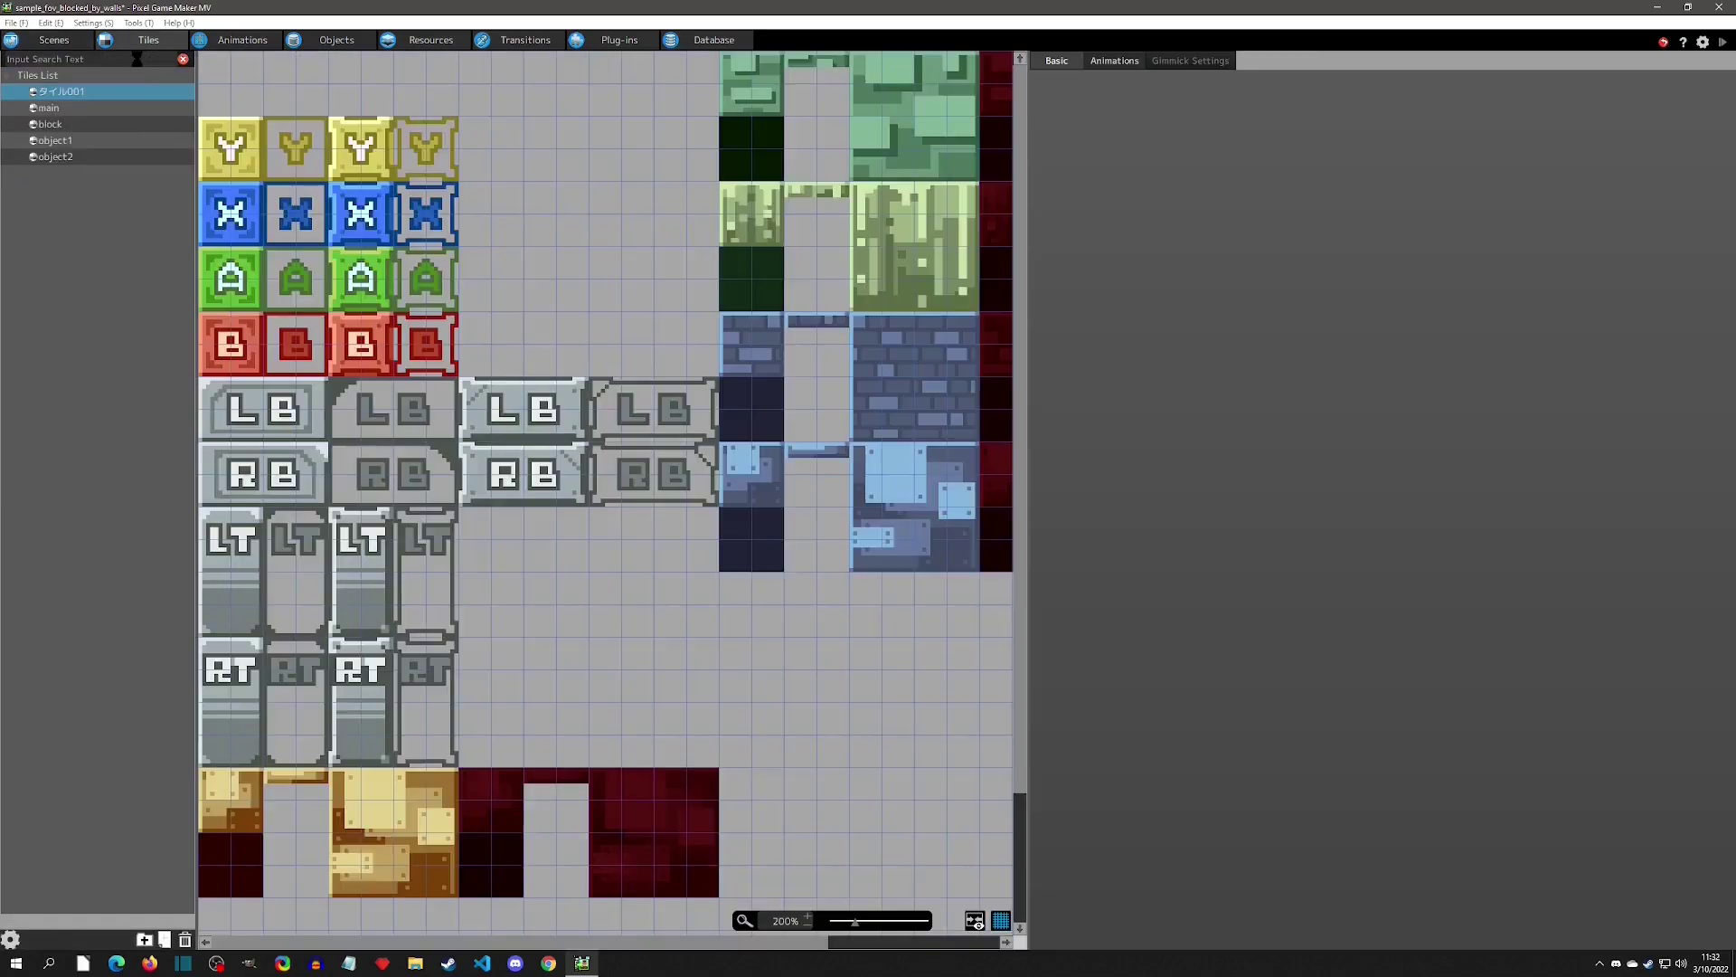
click(73, 39)
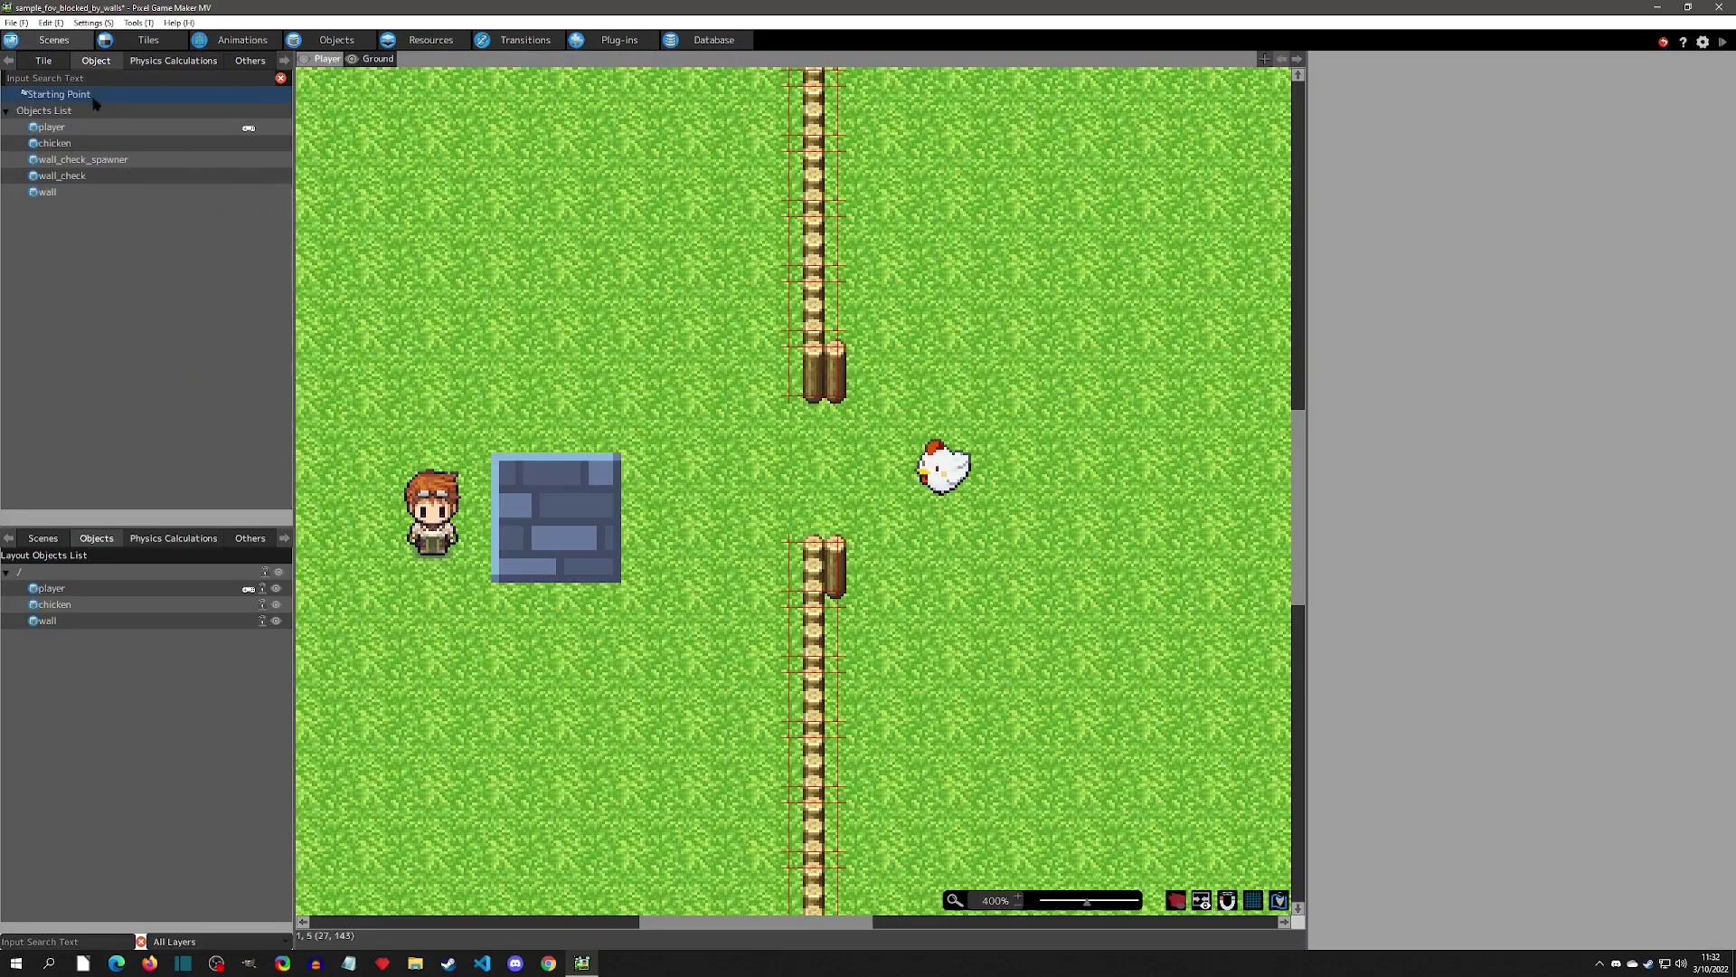
click(43, 61)
right_click(814, 310)
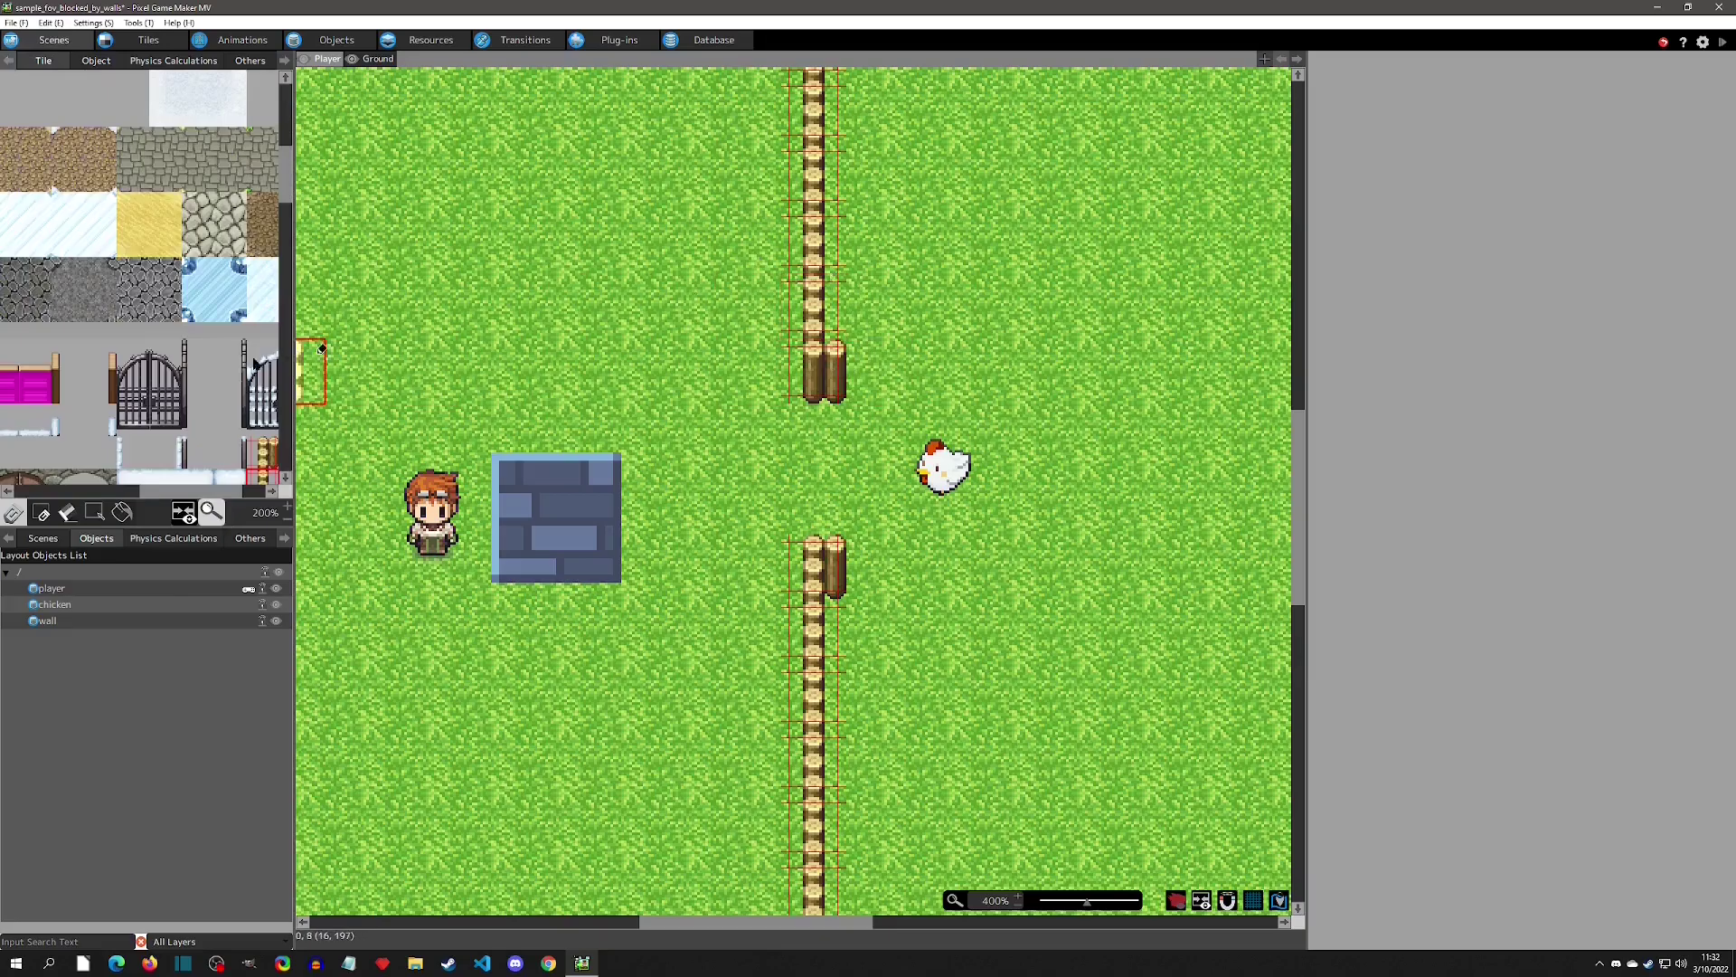
right_click(197, 274)
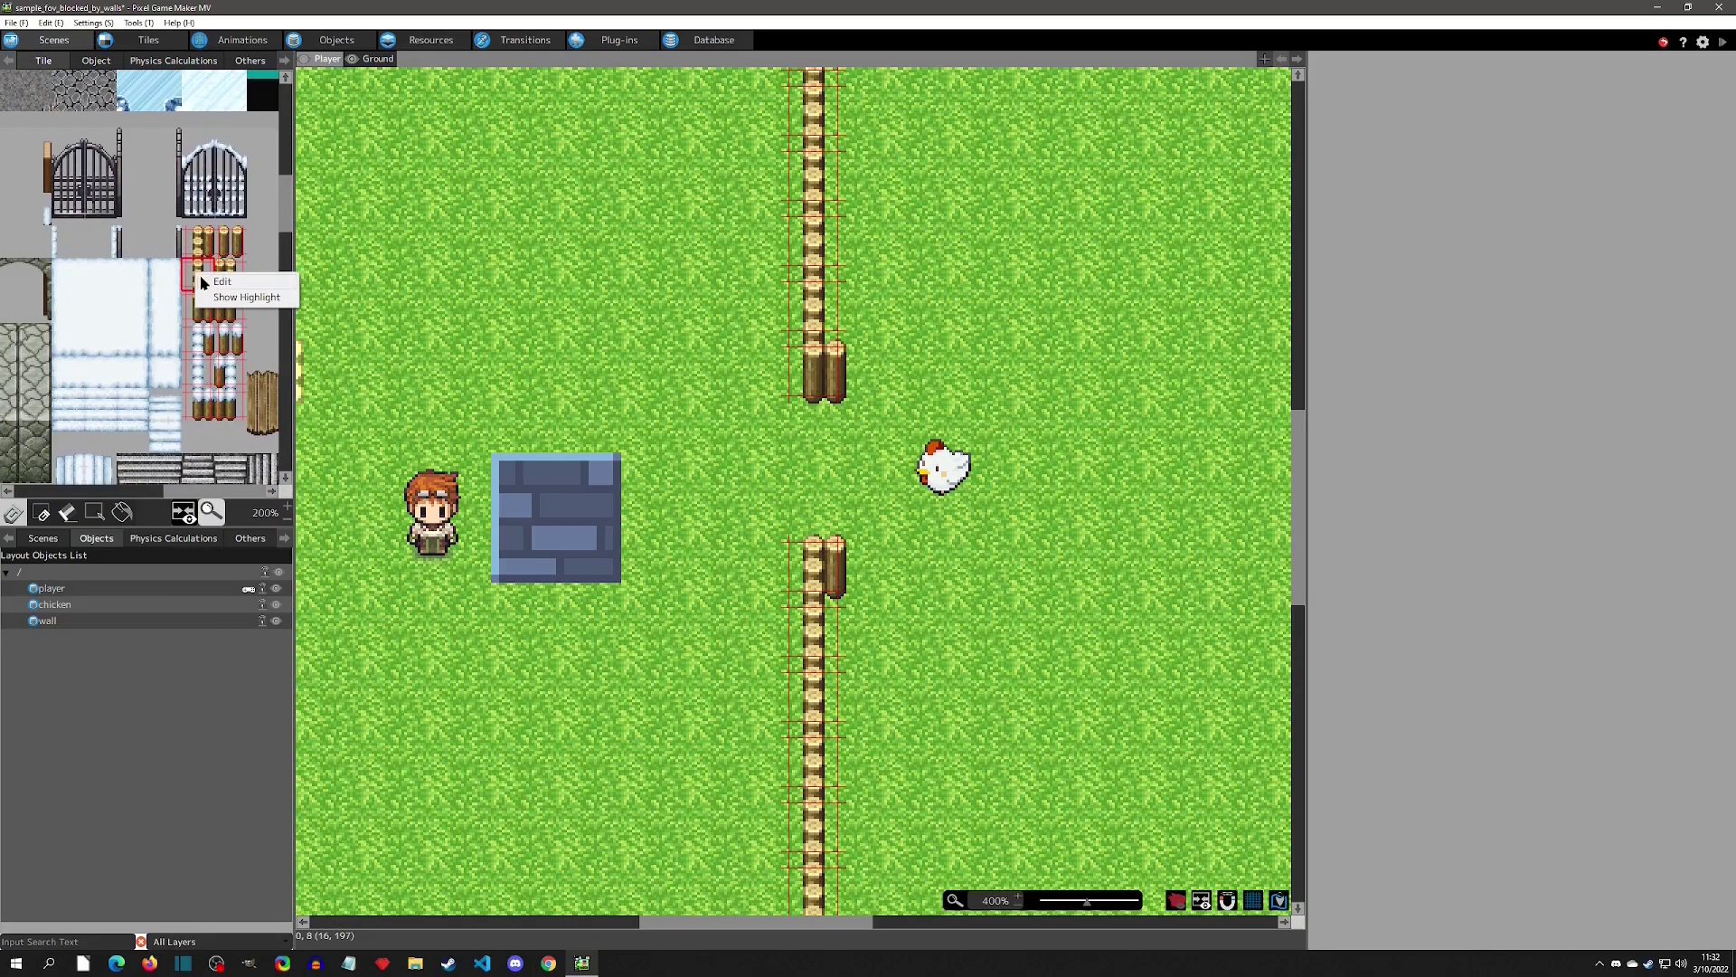
click(226, 289)
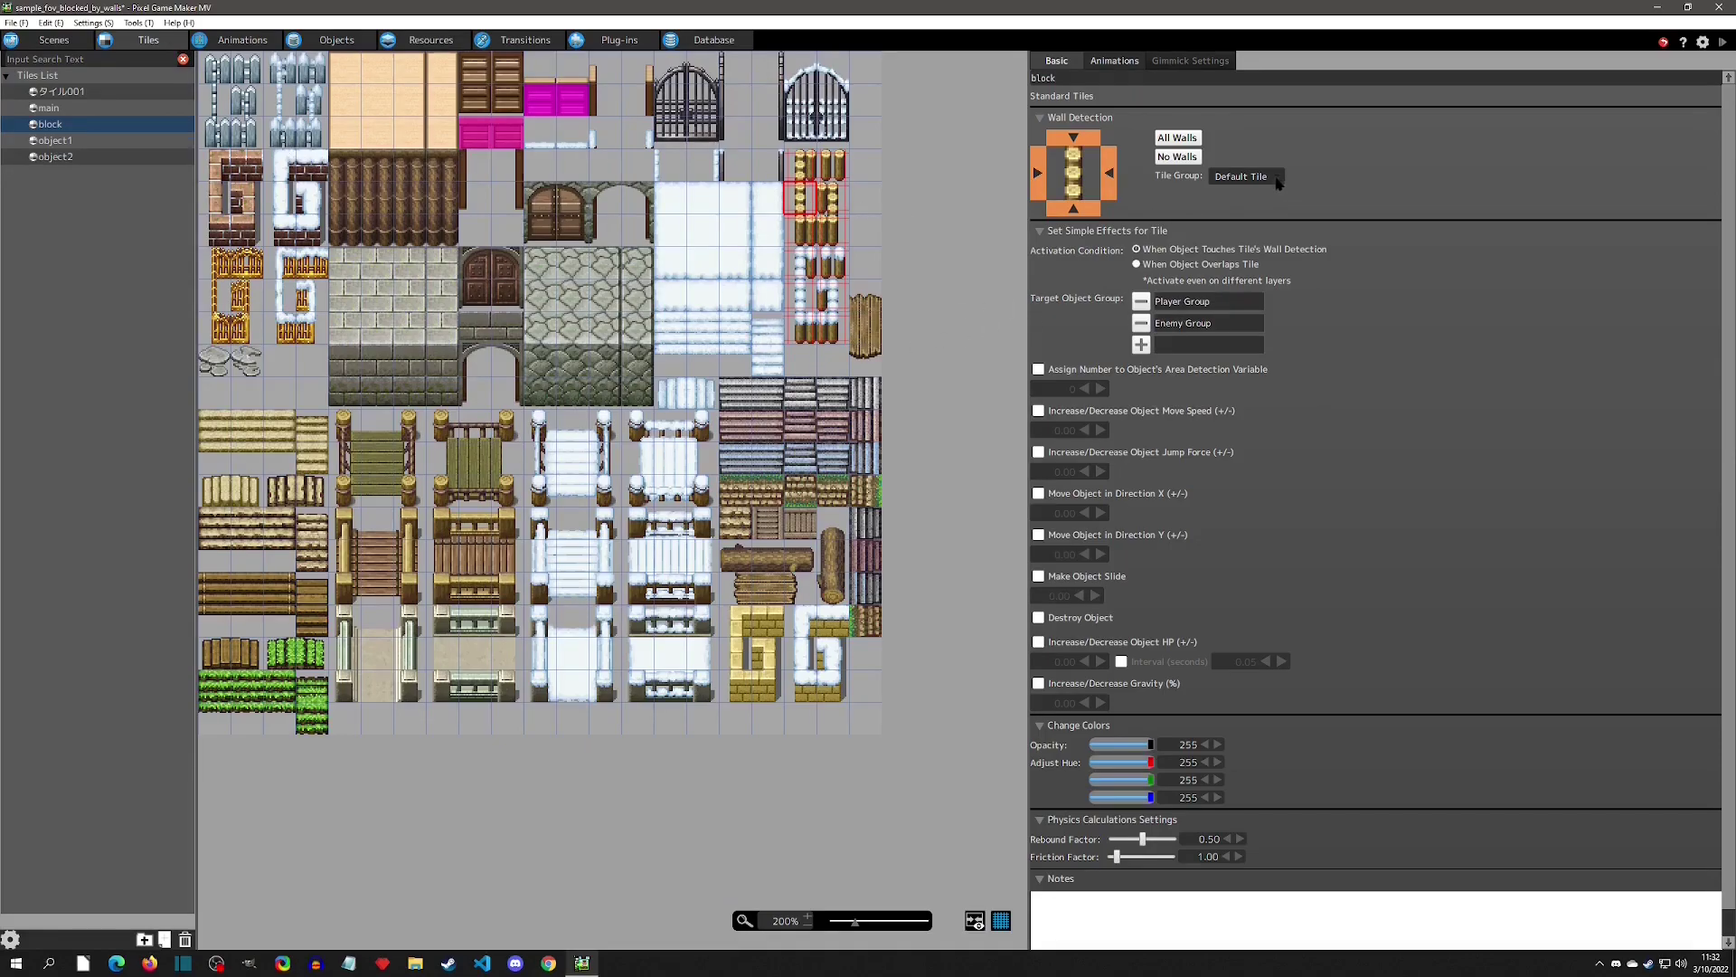
click(1256, 181)
click(1274, 192)
- Add a new tile group under Tile Group Management in the project Settings
click(94, 23)
click(126, 117)
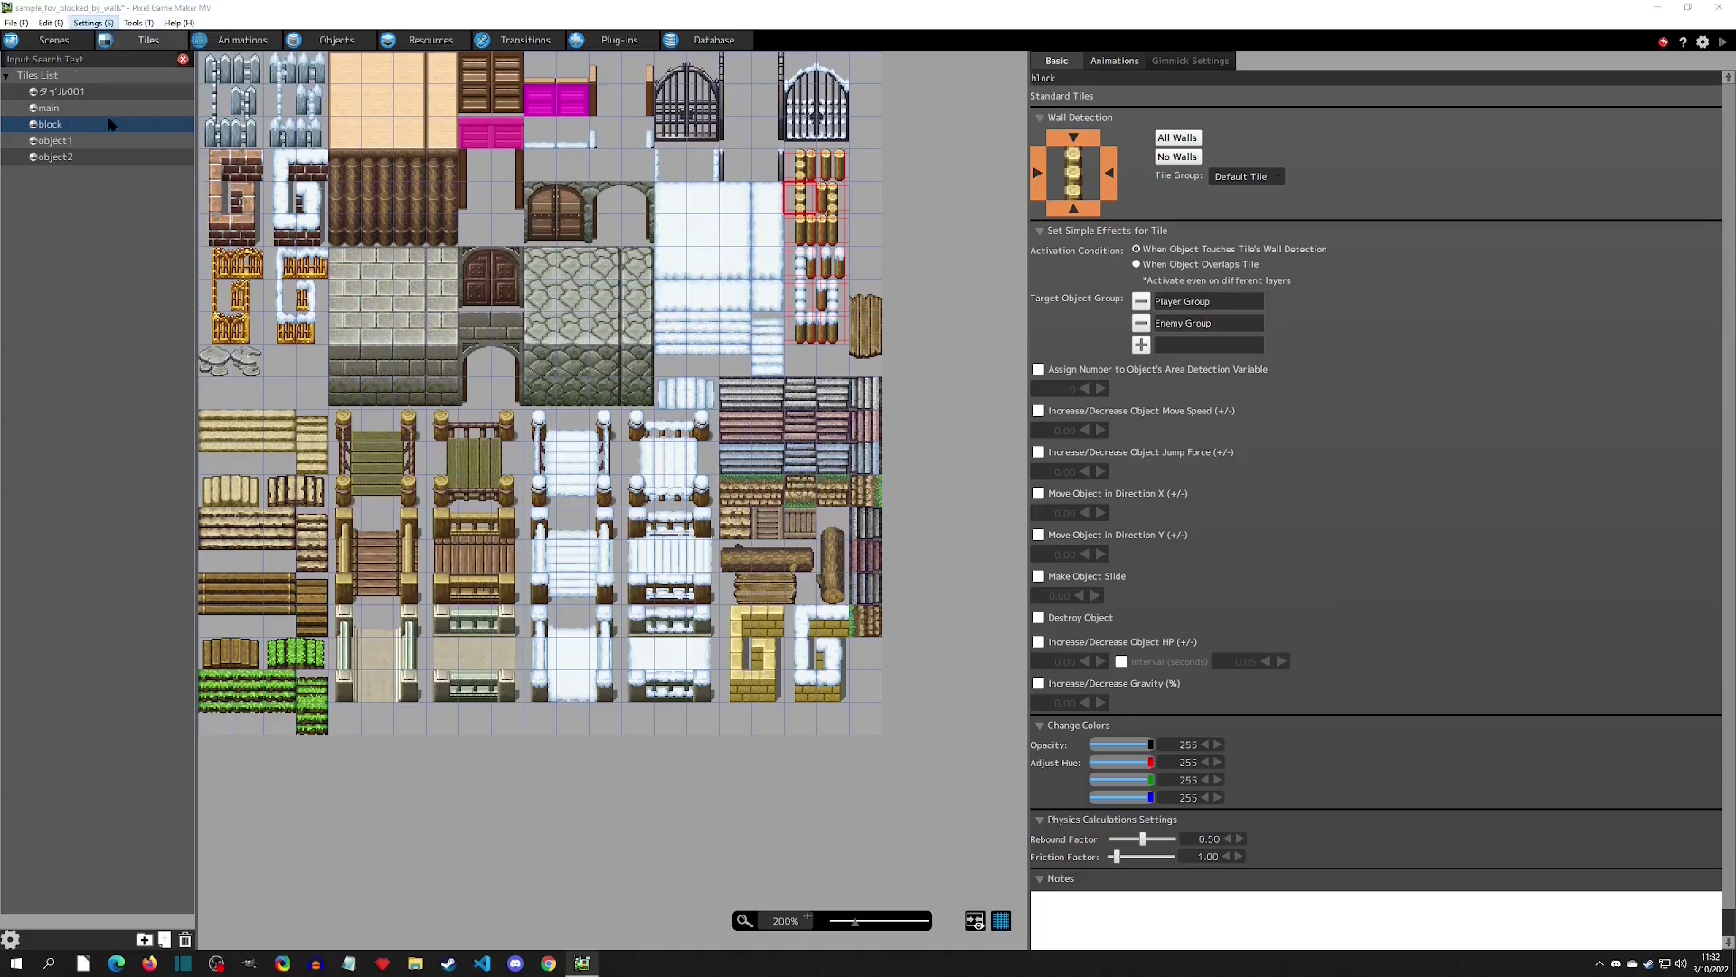
click(530, 320)
click(589, 326)
- Name the new tile group 'Cant See Through Tiles' and close the group settings
drag(604, 319, 479, 314)
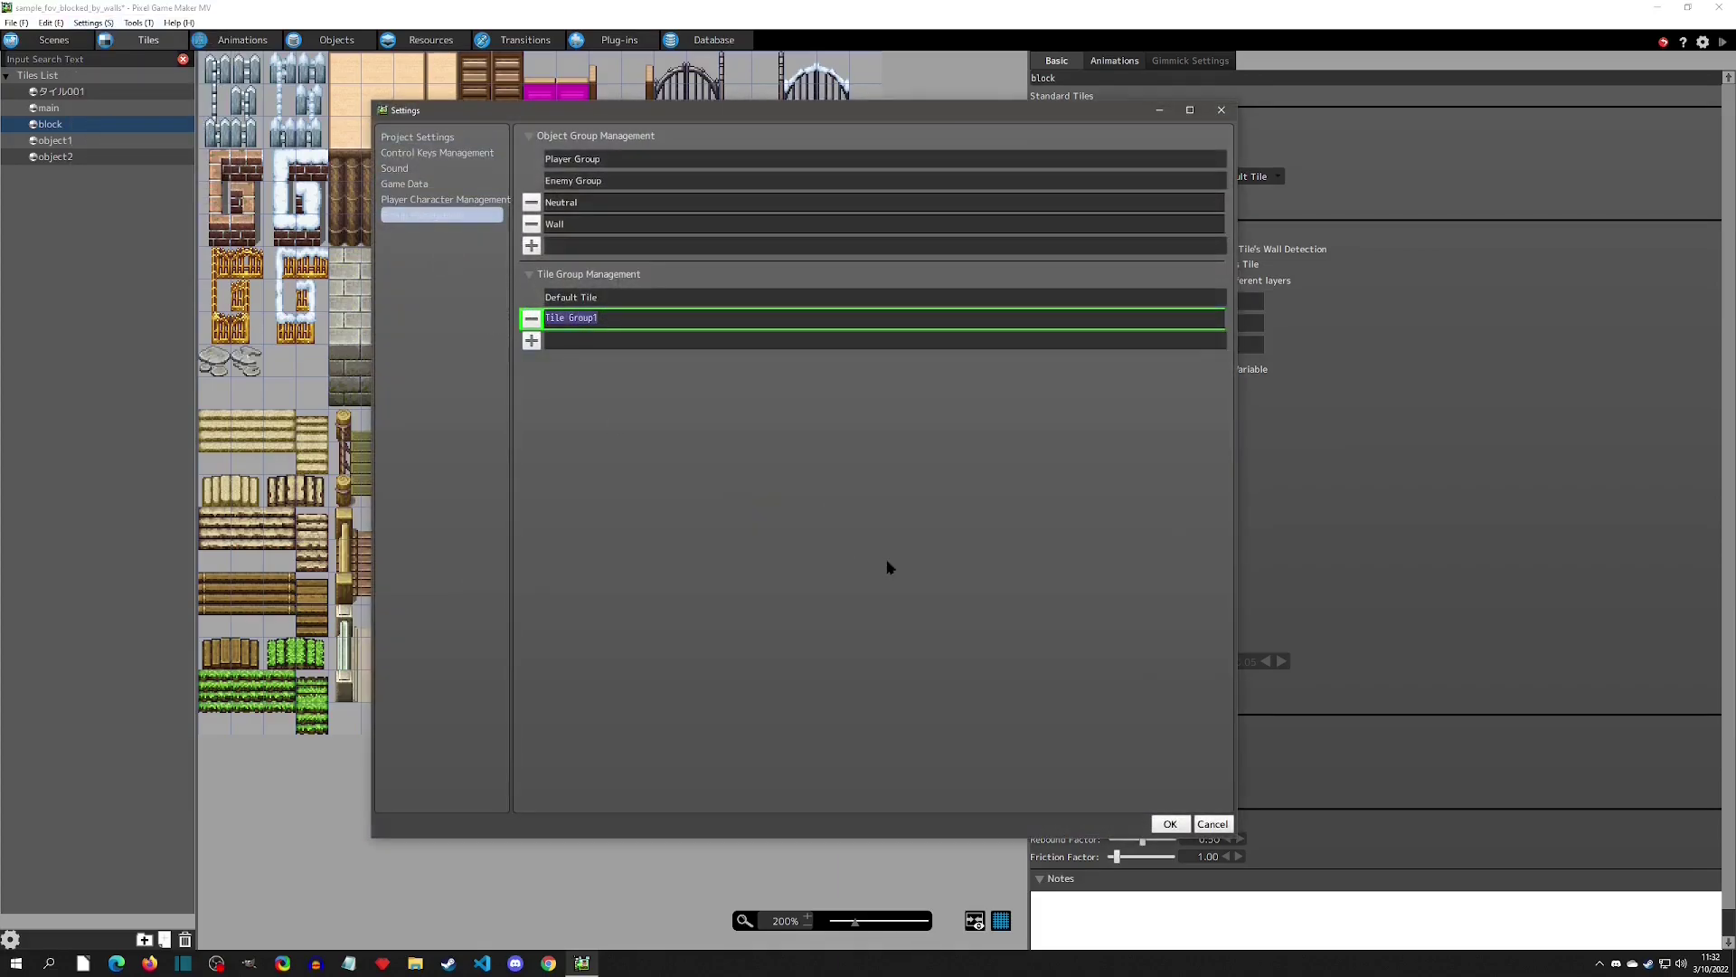
text(I)
key(BackSpace)
key(BackSpace)
key(BackSpace)
key(BackSpace)
key(BackSpace)
key(BackSpace)
key(BackSpace)
key(BackSpace)
key(BackSpace)
key(BackSpace)
key(BackSpace)
key(BackSpace)
text(Cant See Through Tiles)
key(Return)
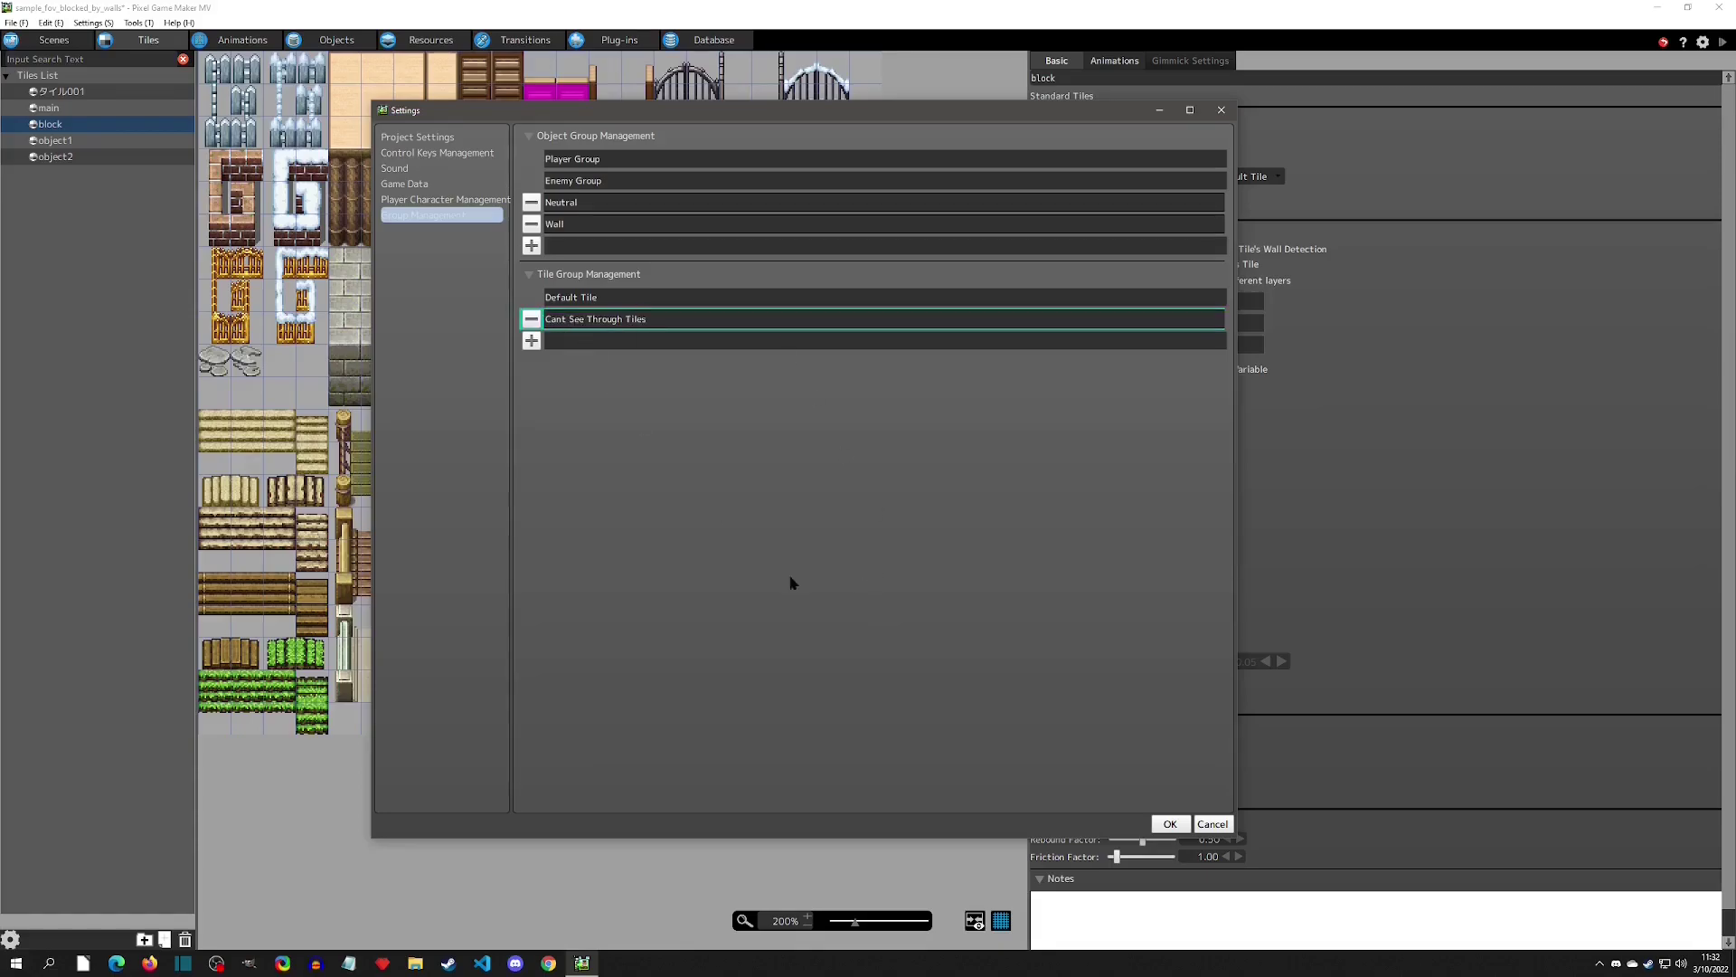
click(1171, 824)
- Assign the block tile to Cant See Through Tiles, revert it to Default Tile, then go to Objects
click(1245, 176)
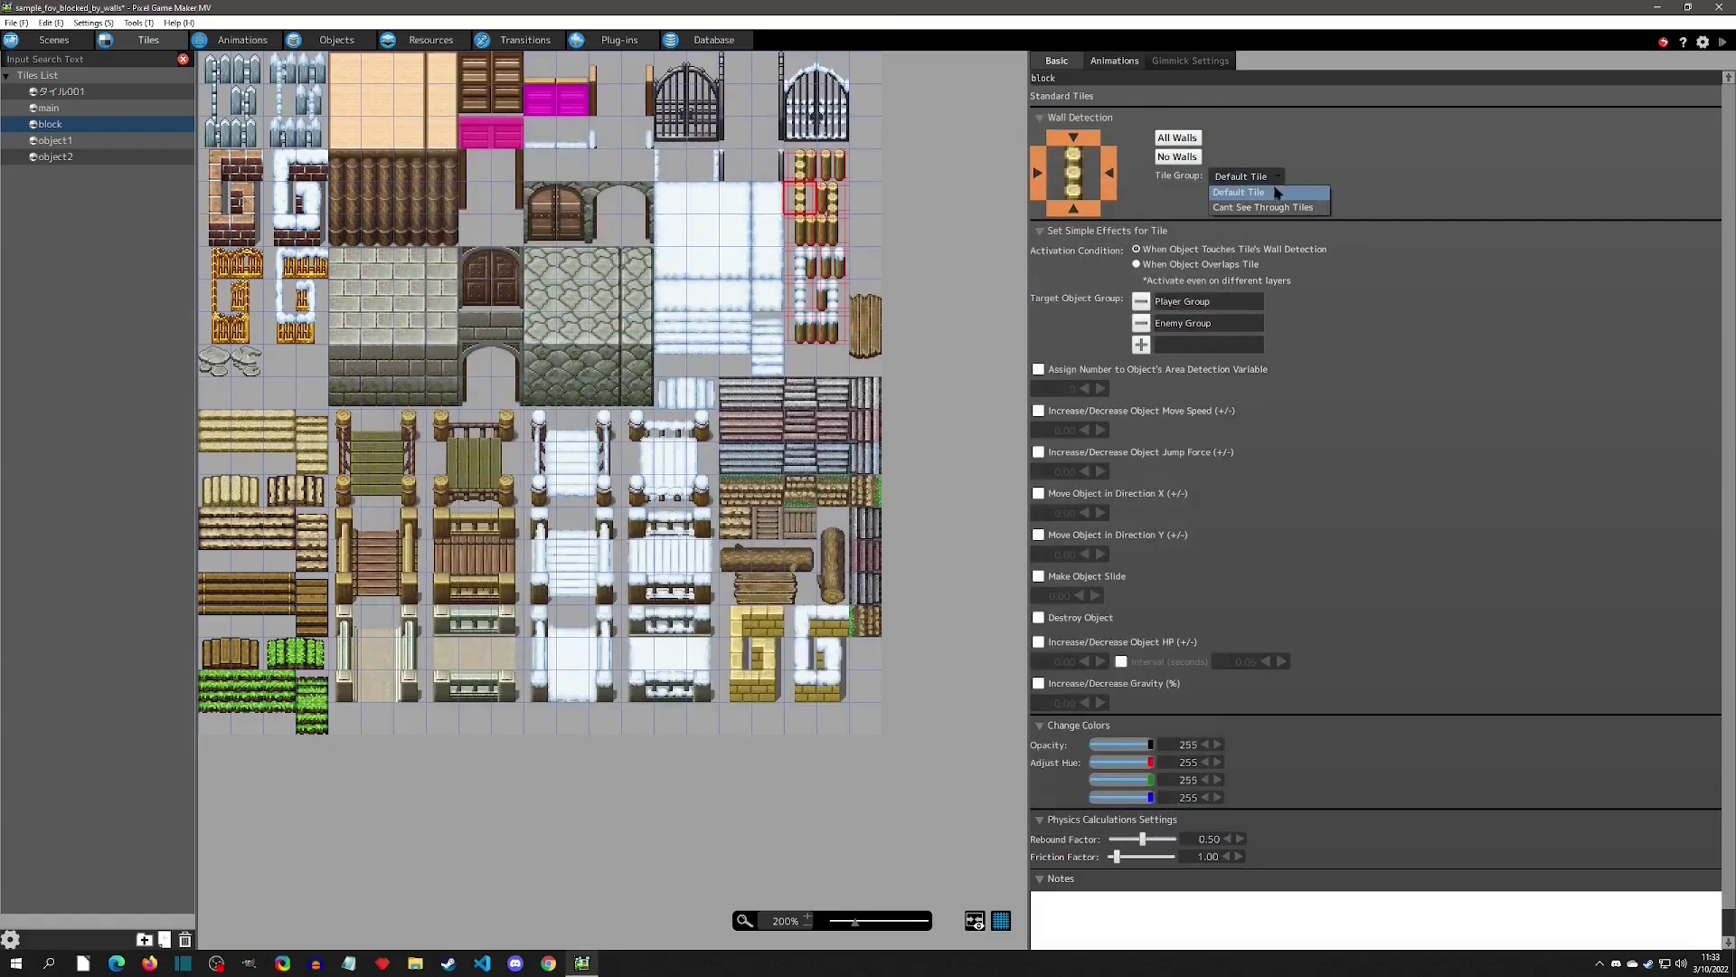
click(1285, 209)
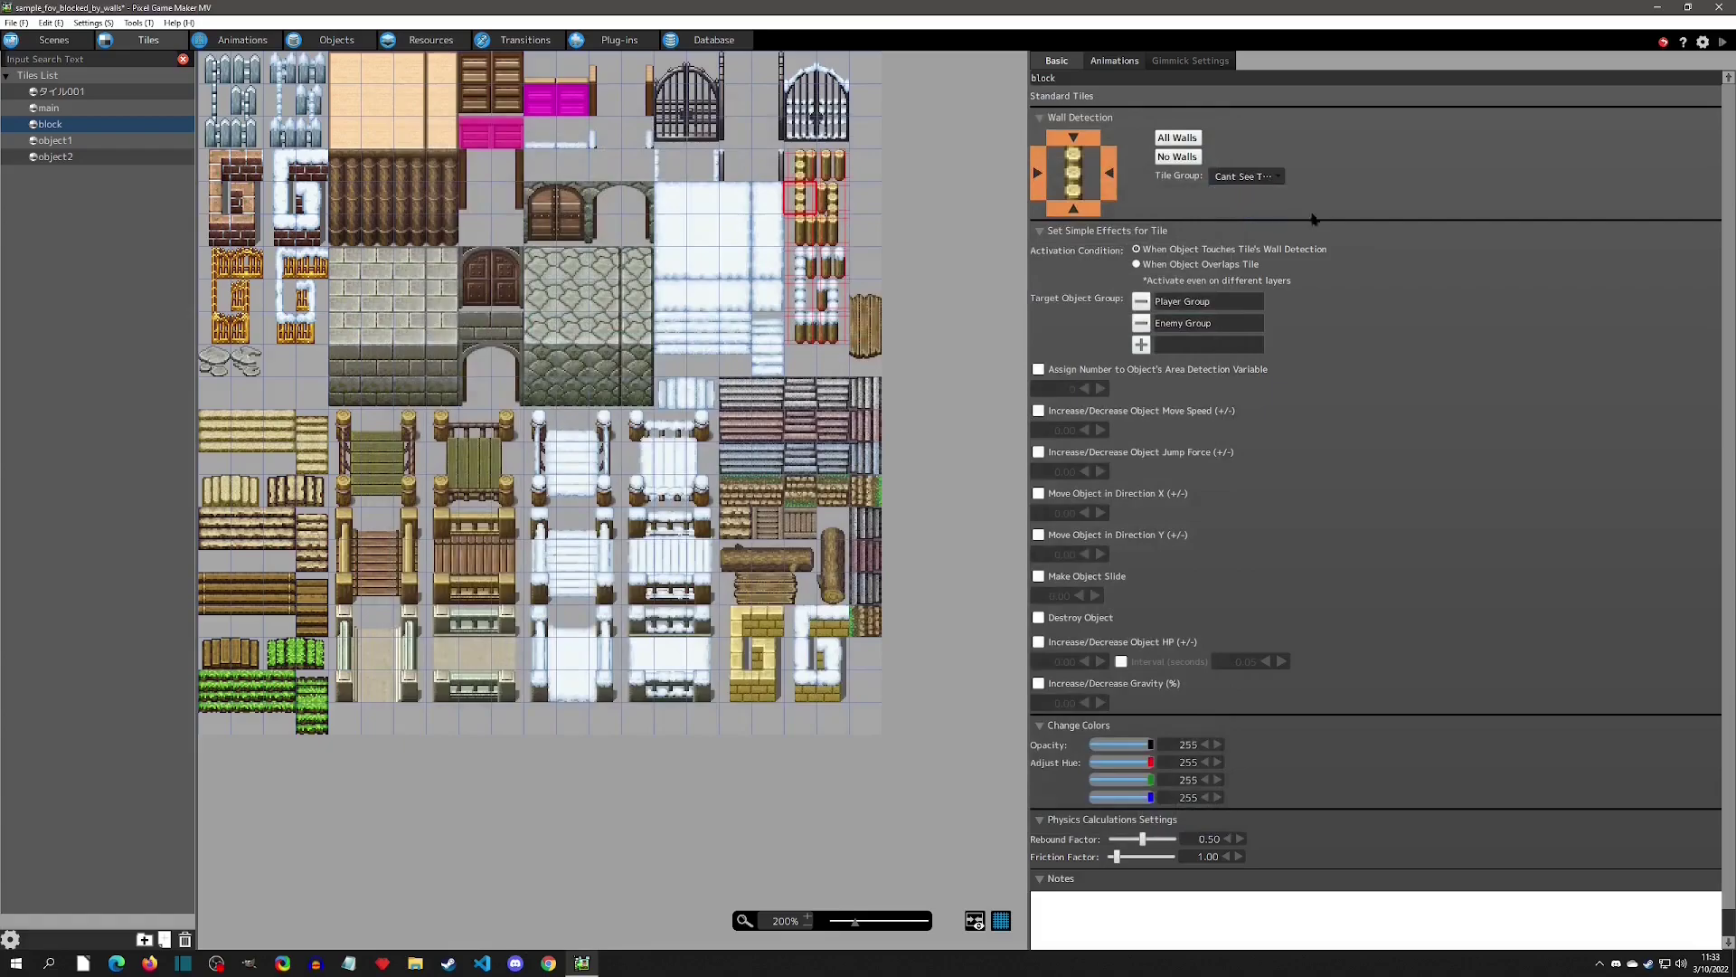
click(1263, 184)
click(1257, 193)
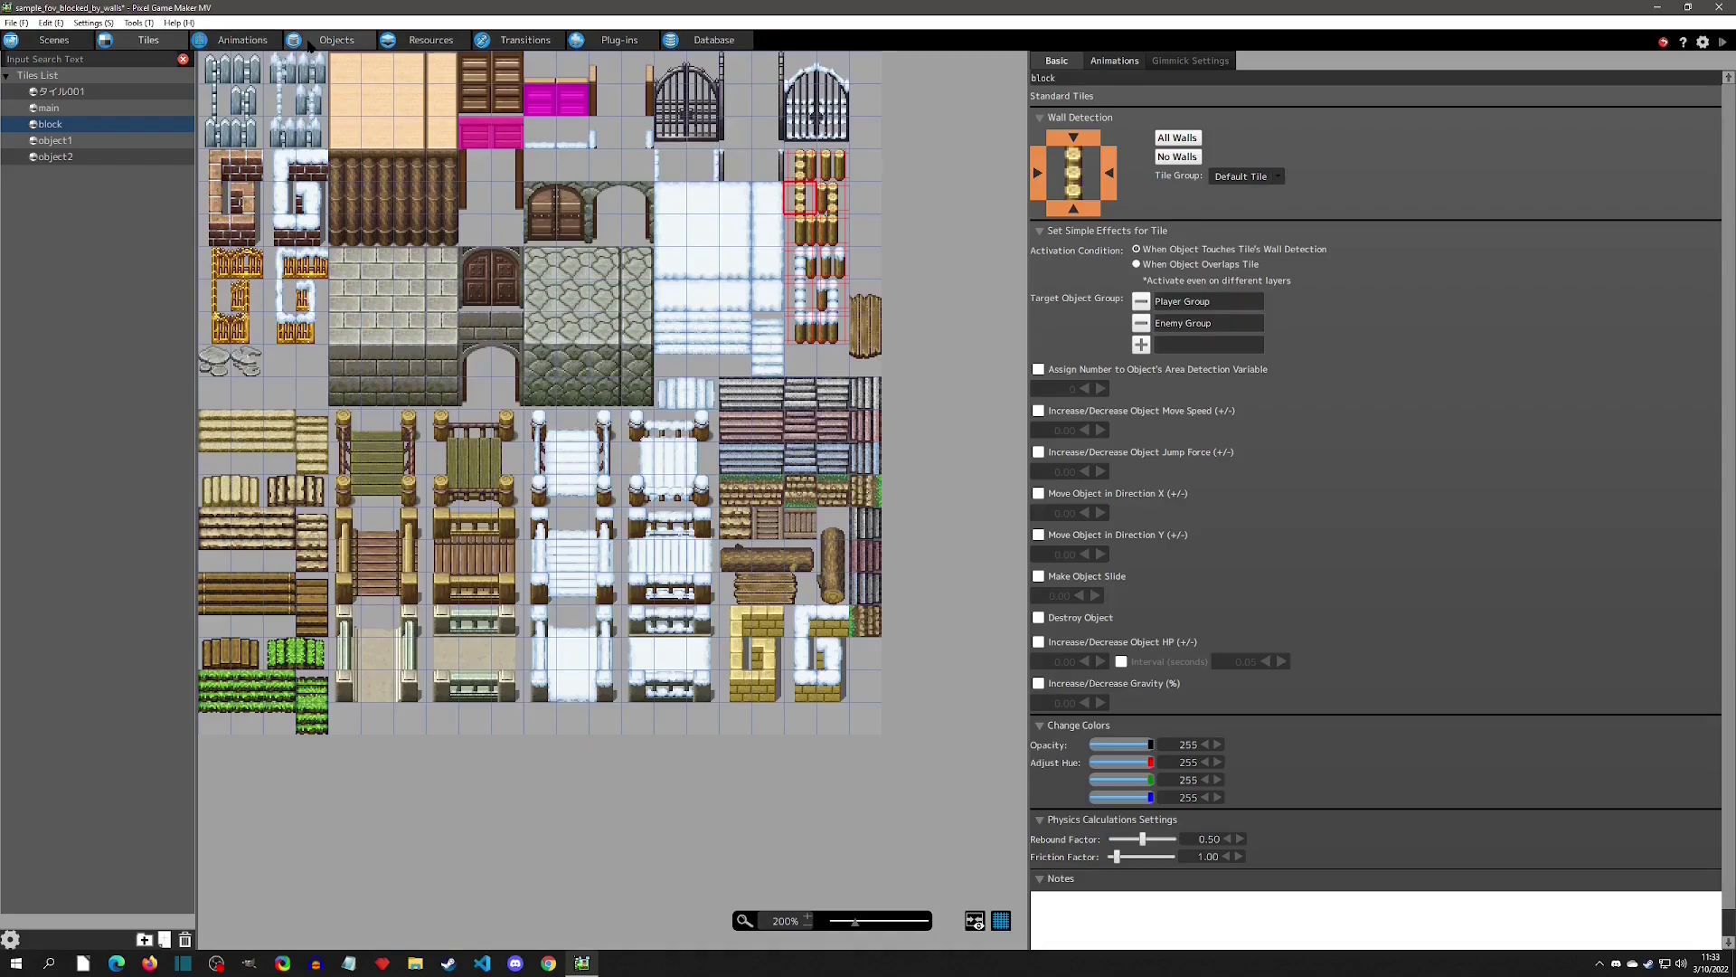
click(334, 41)
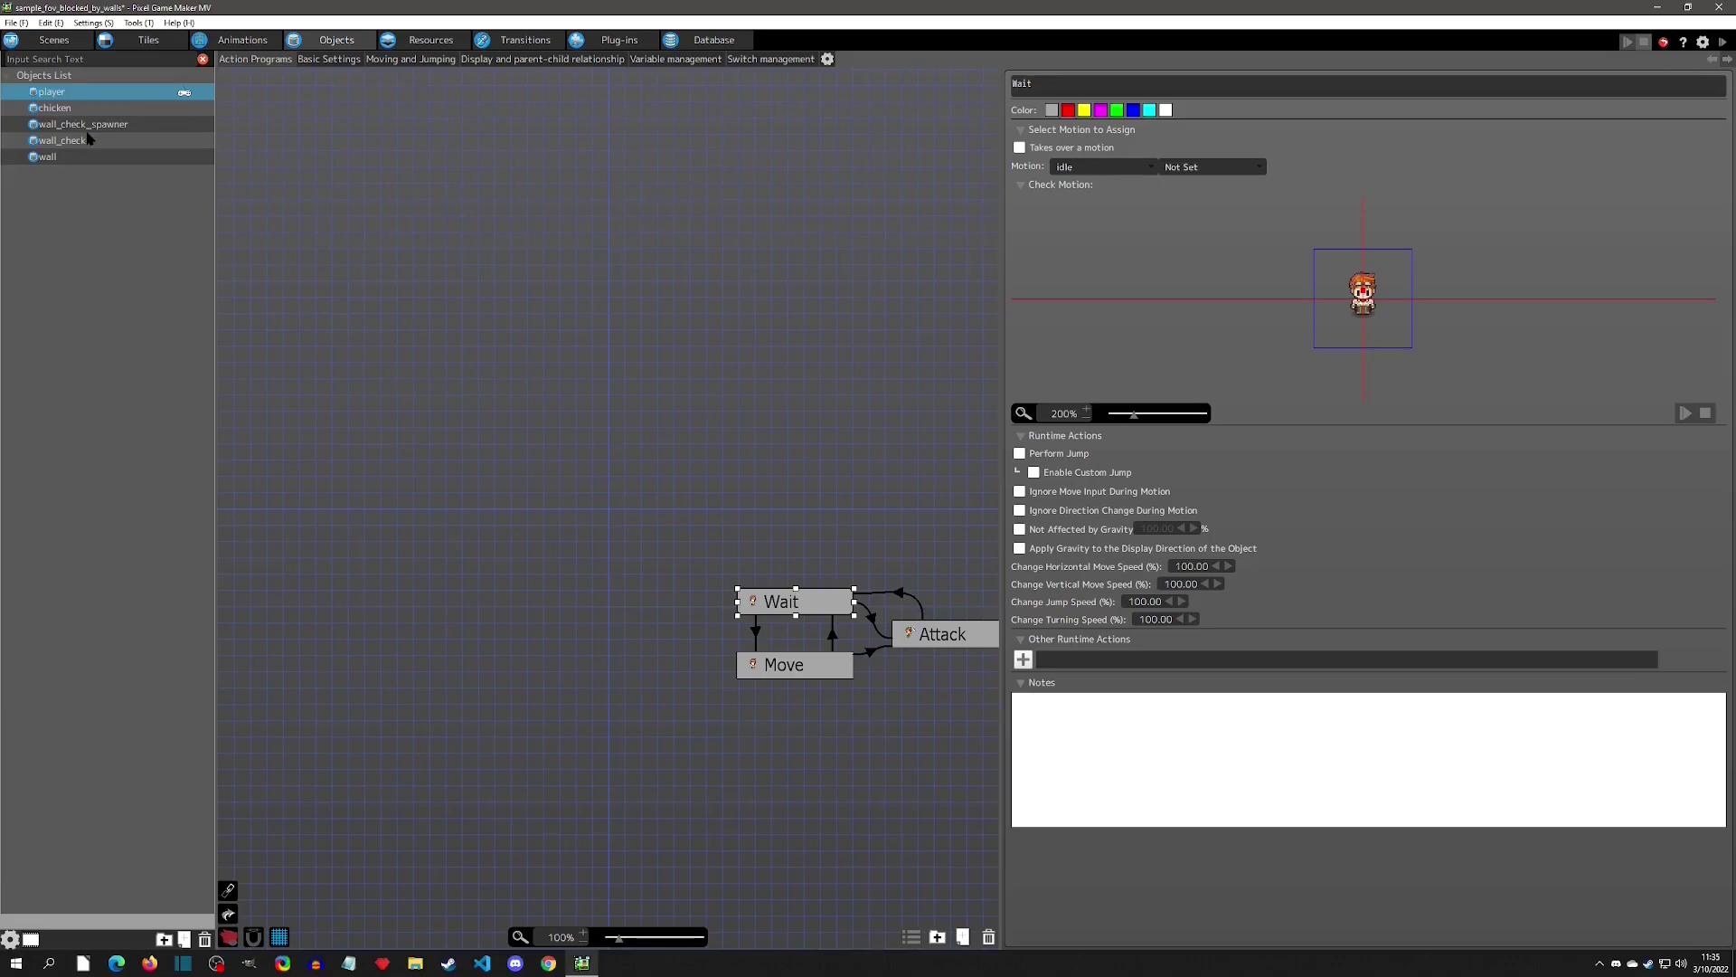
- Browse the chicken's and player's action programs, switches and variables
click(64, 109)
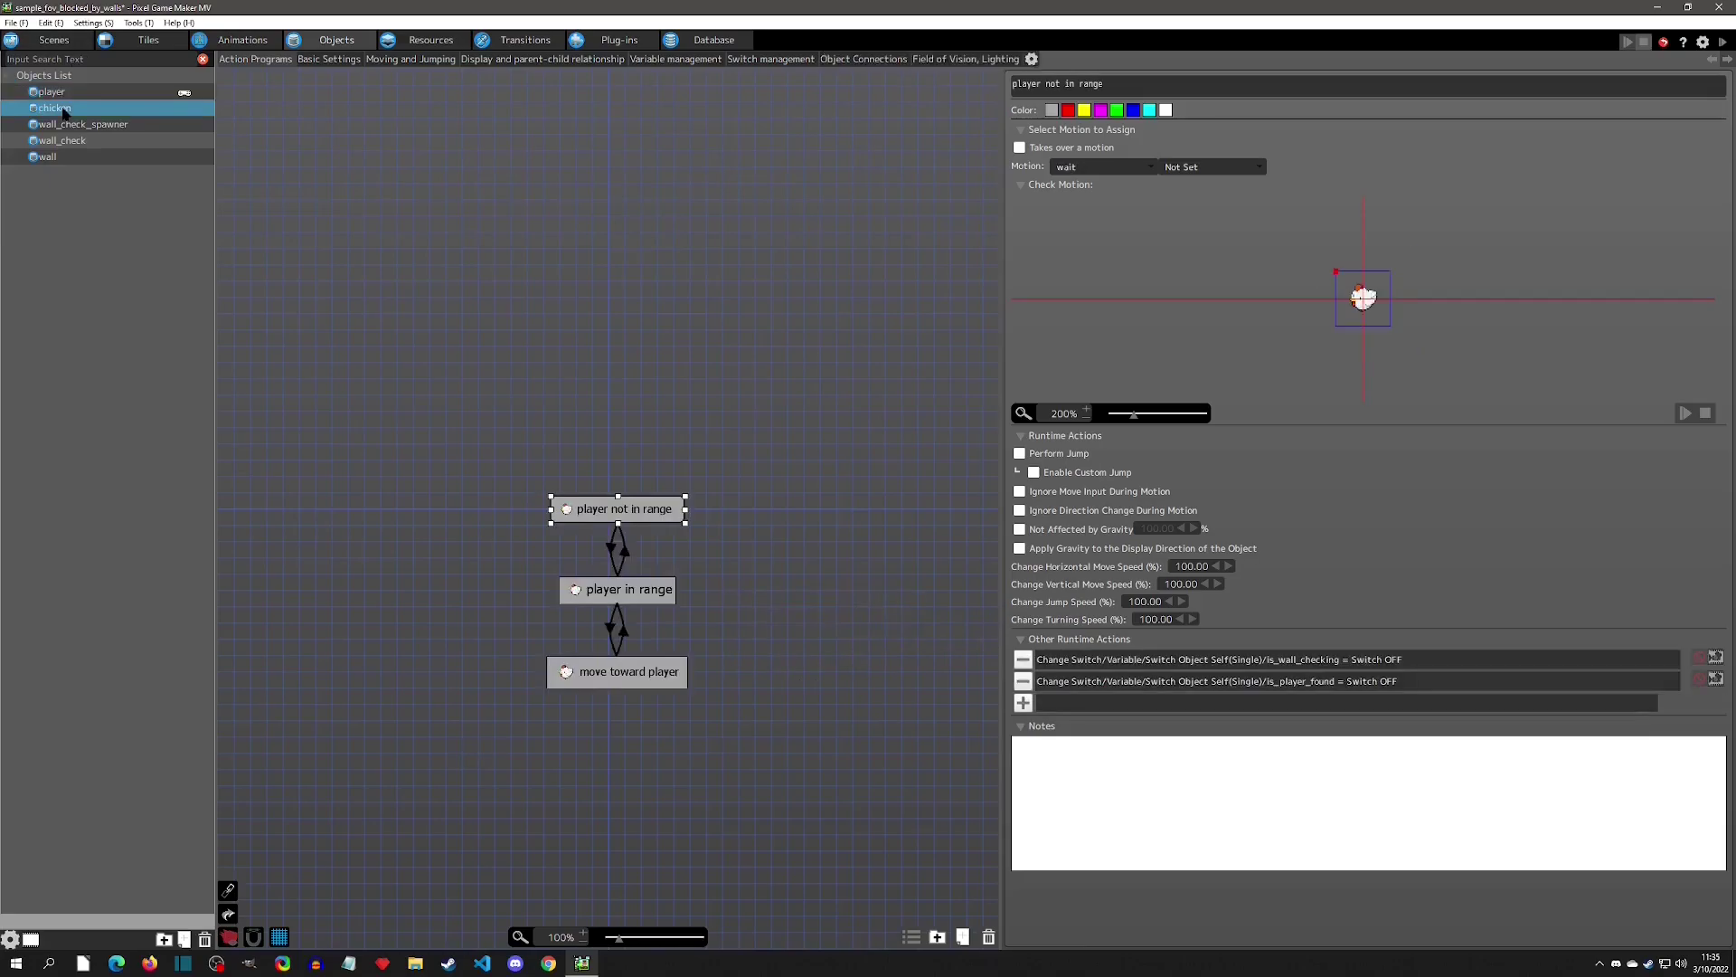
click(64, 93)
click(773, 60)
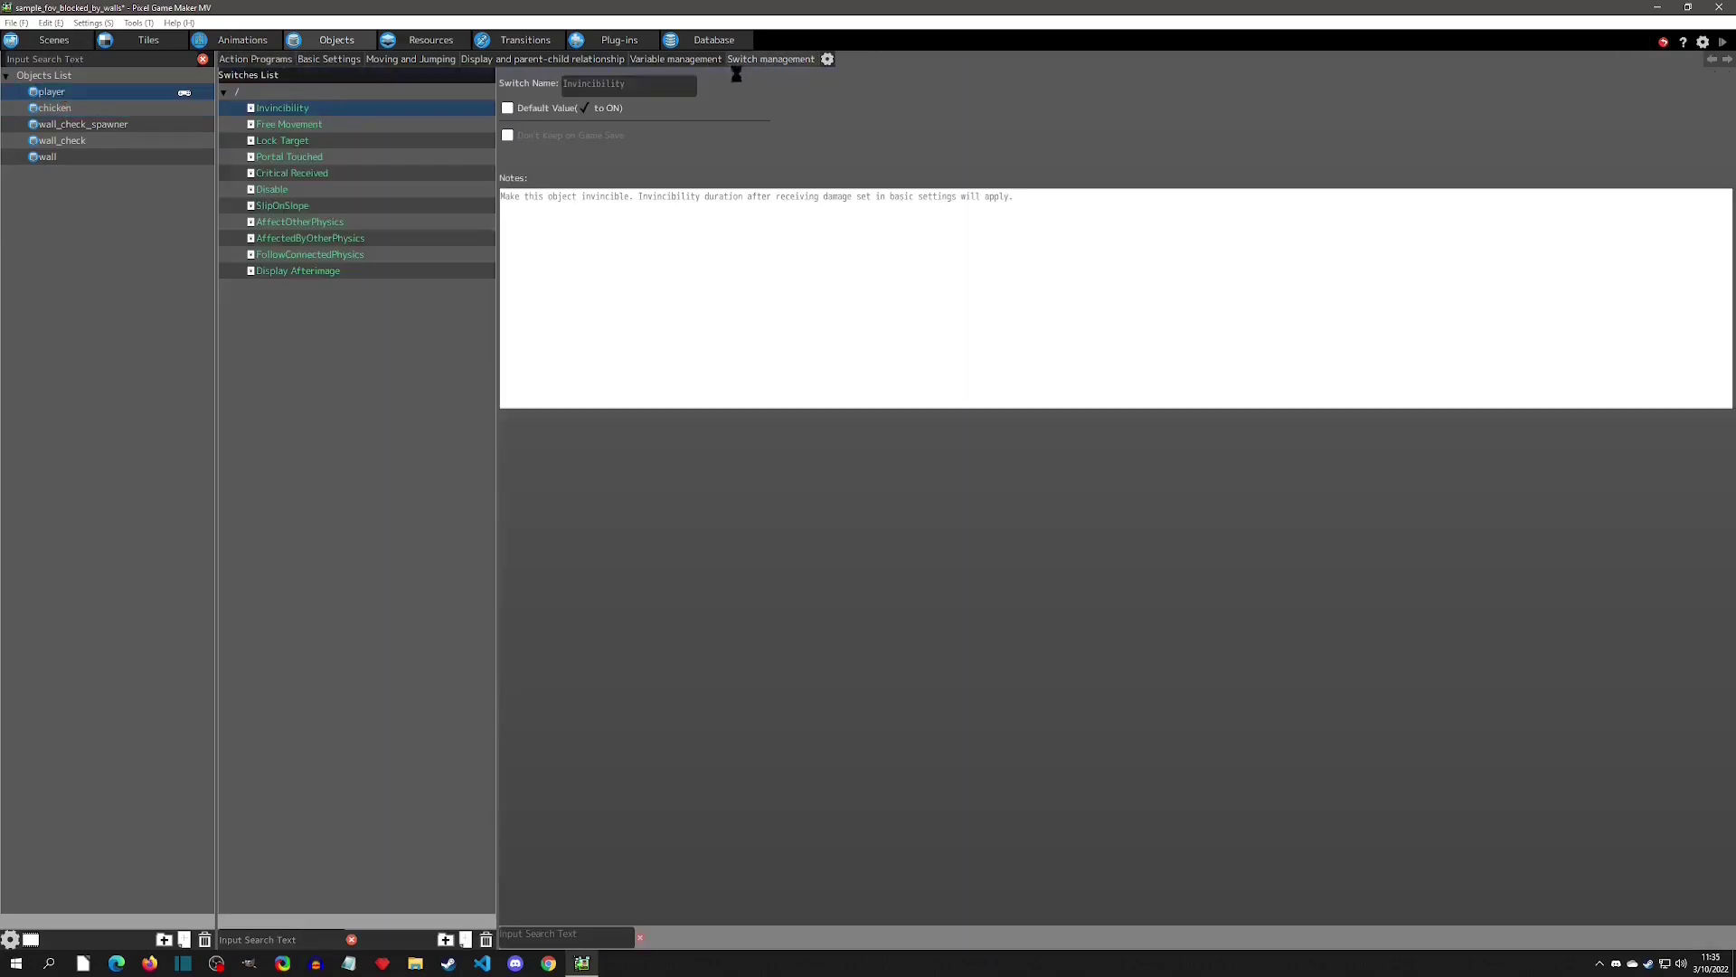
click(676, 59)
click(260, 60)
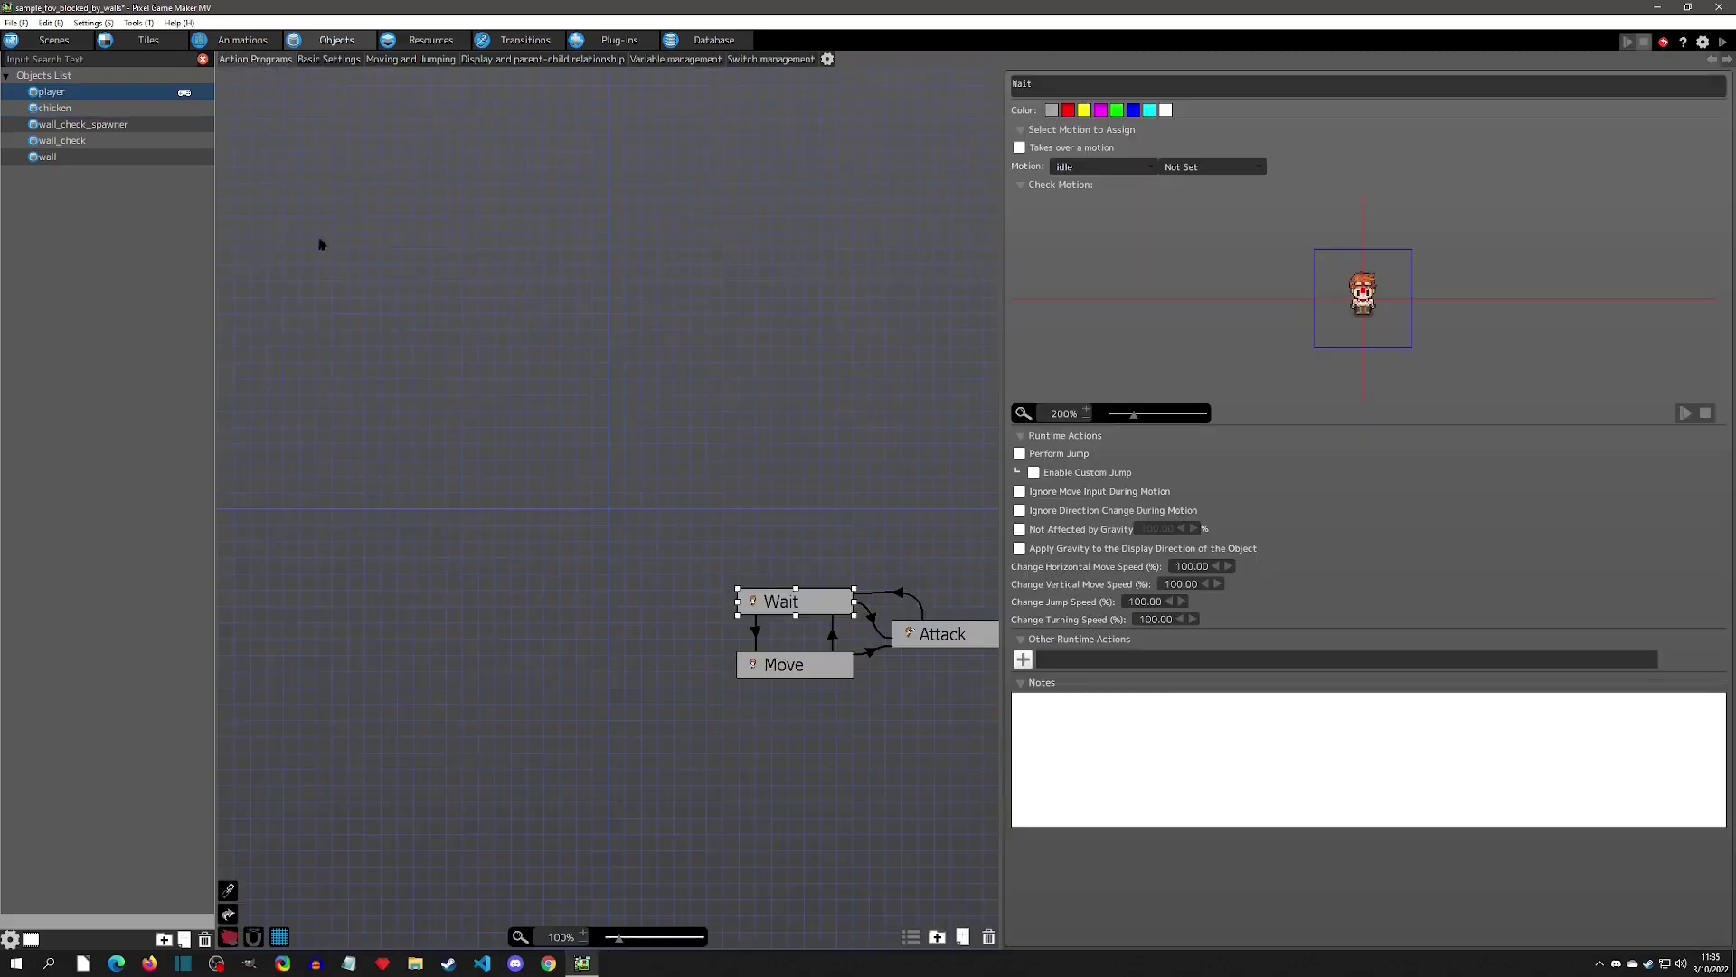
click(56, 109)
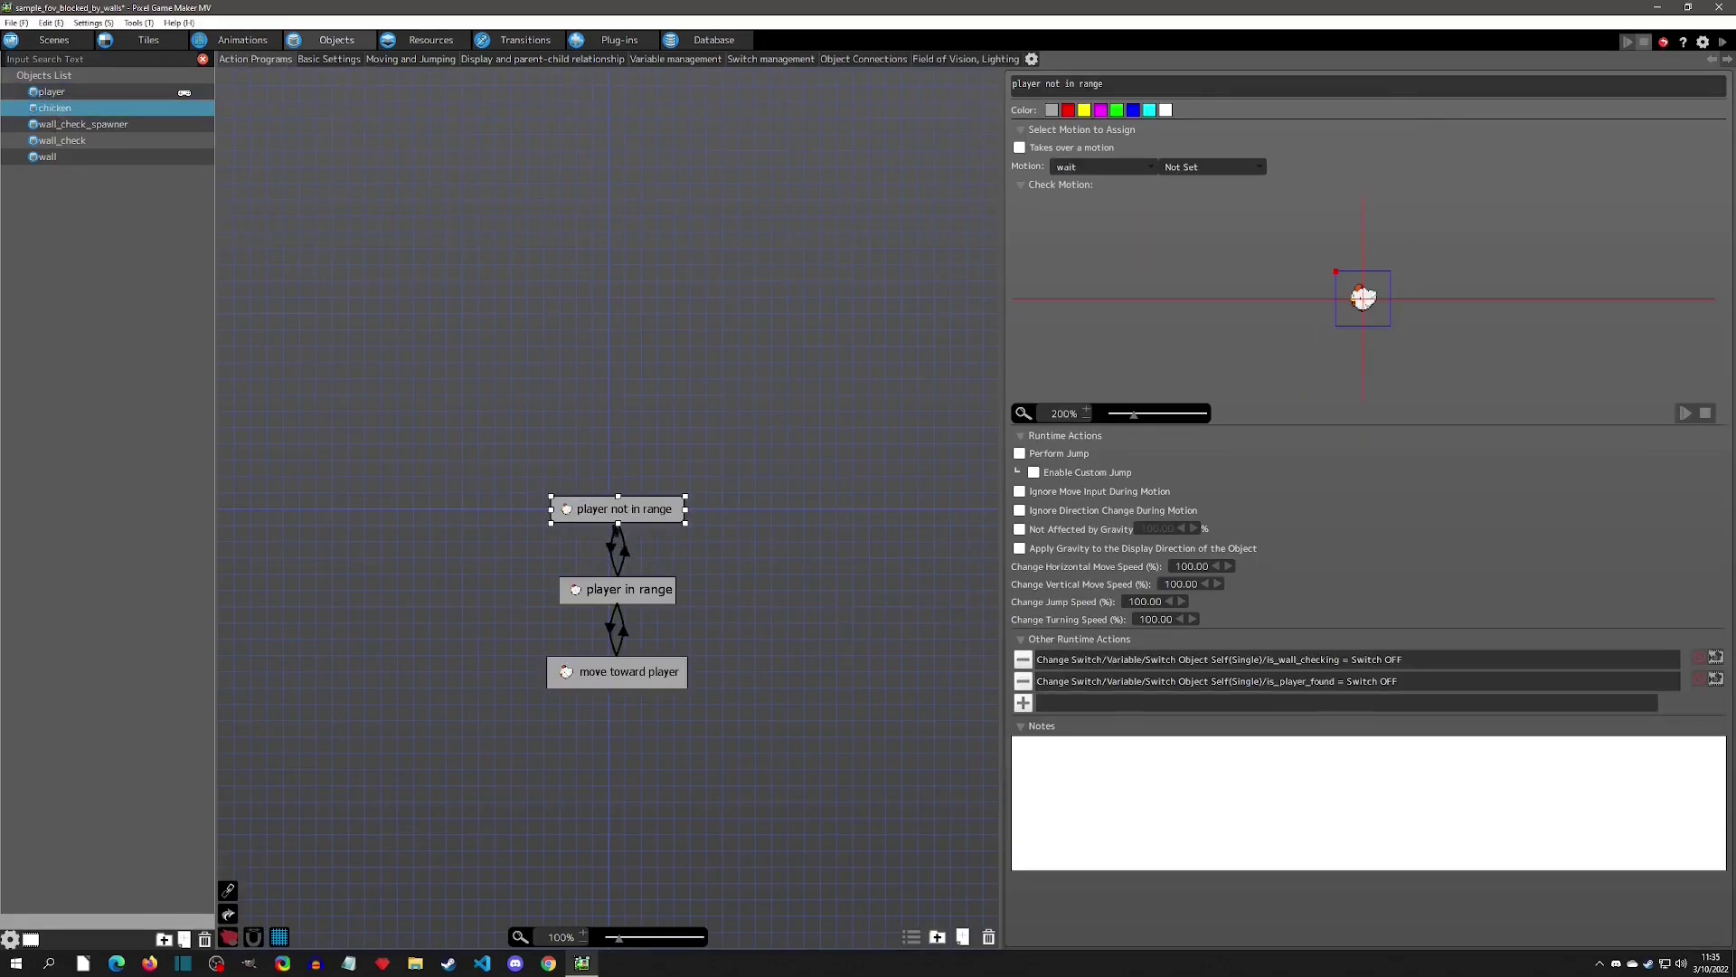
- Select the chicken's player not in range state and its is_wall_checking and is_player_found actions
click(744, 496)
click(677, 519)
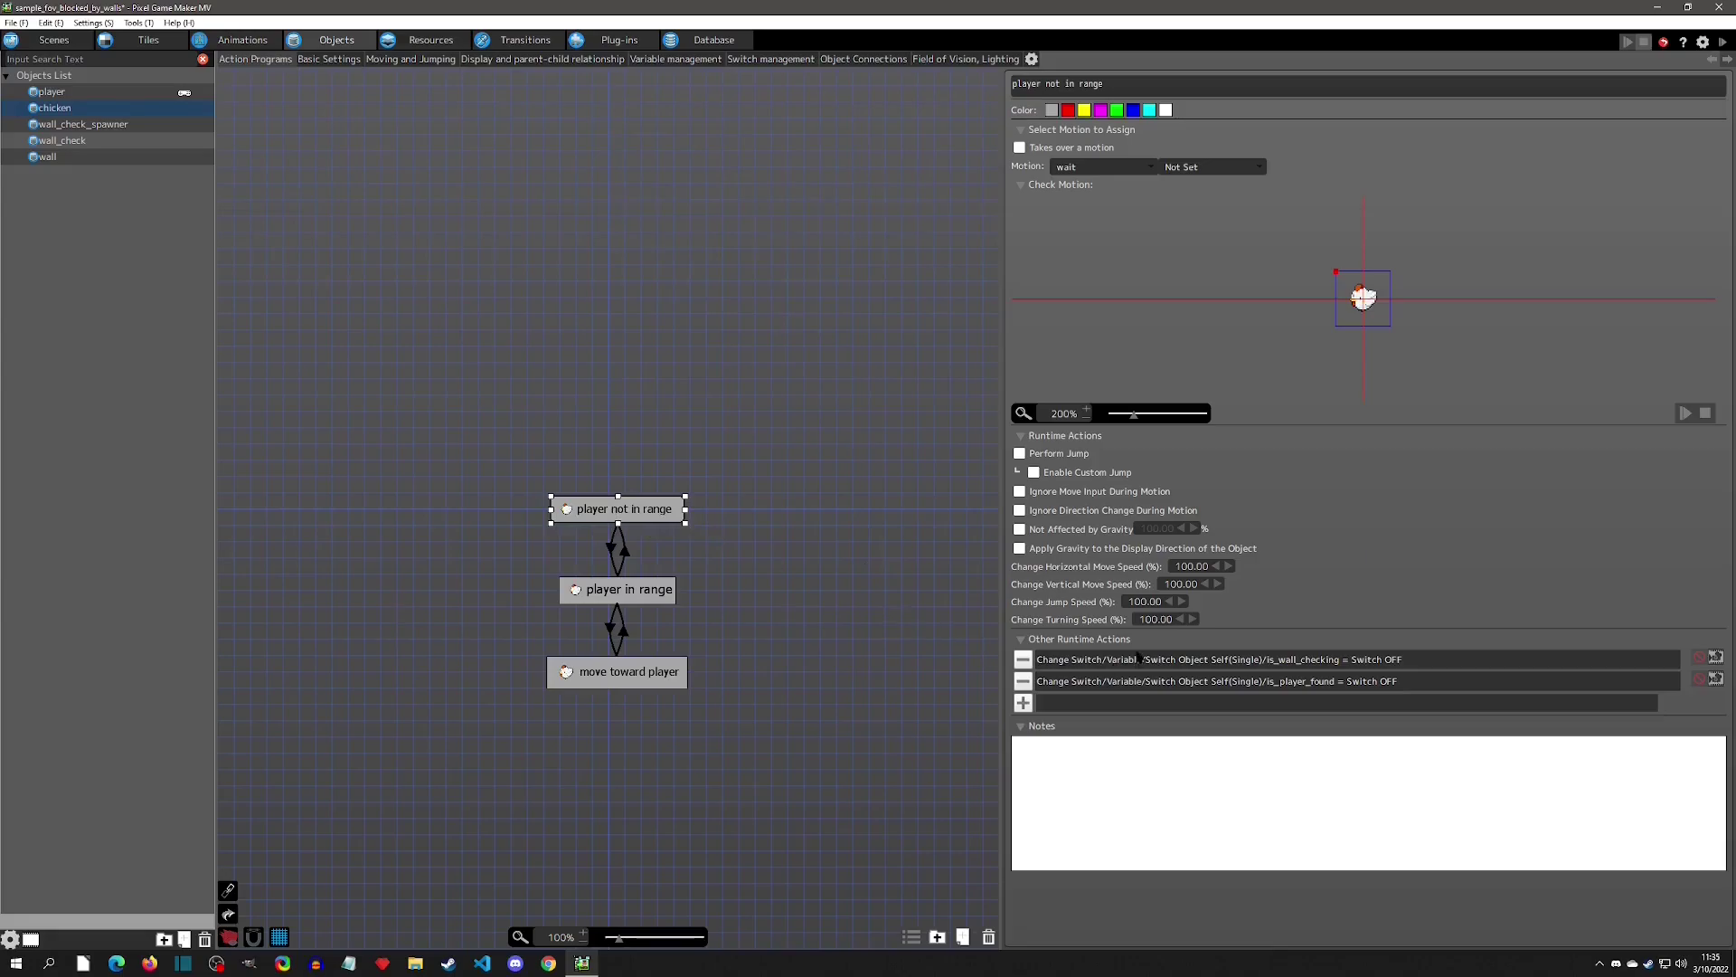
click(1292, 667)
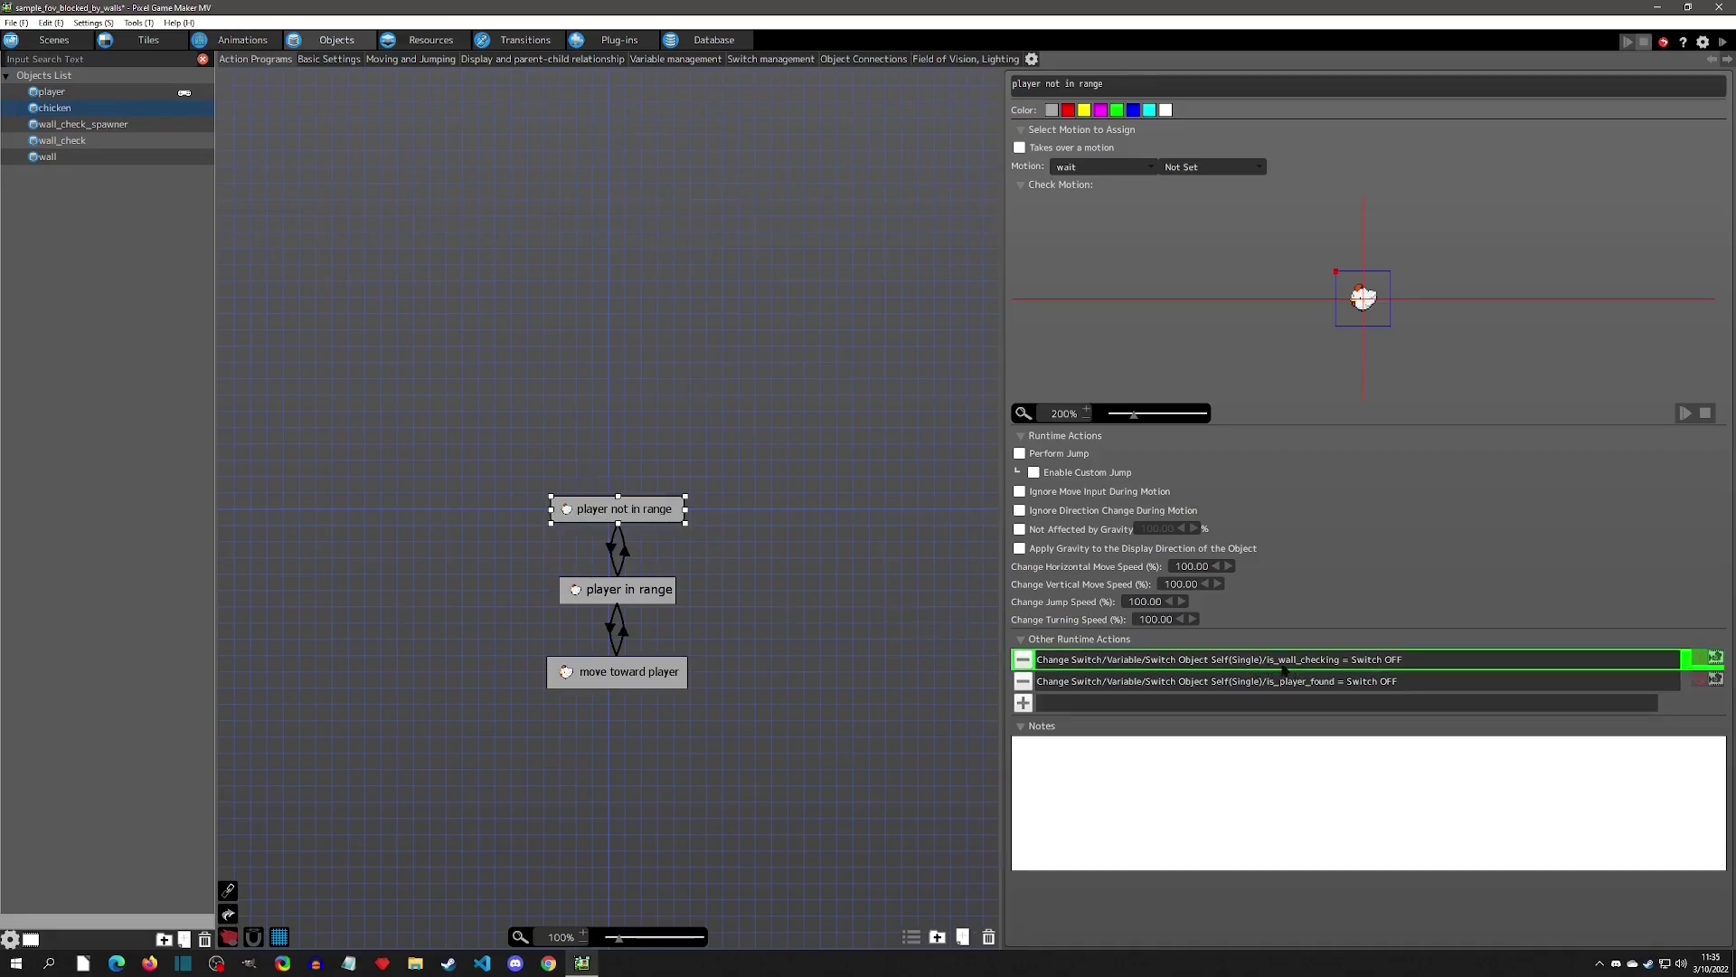
click(1314, 687)
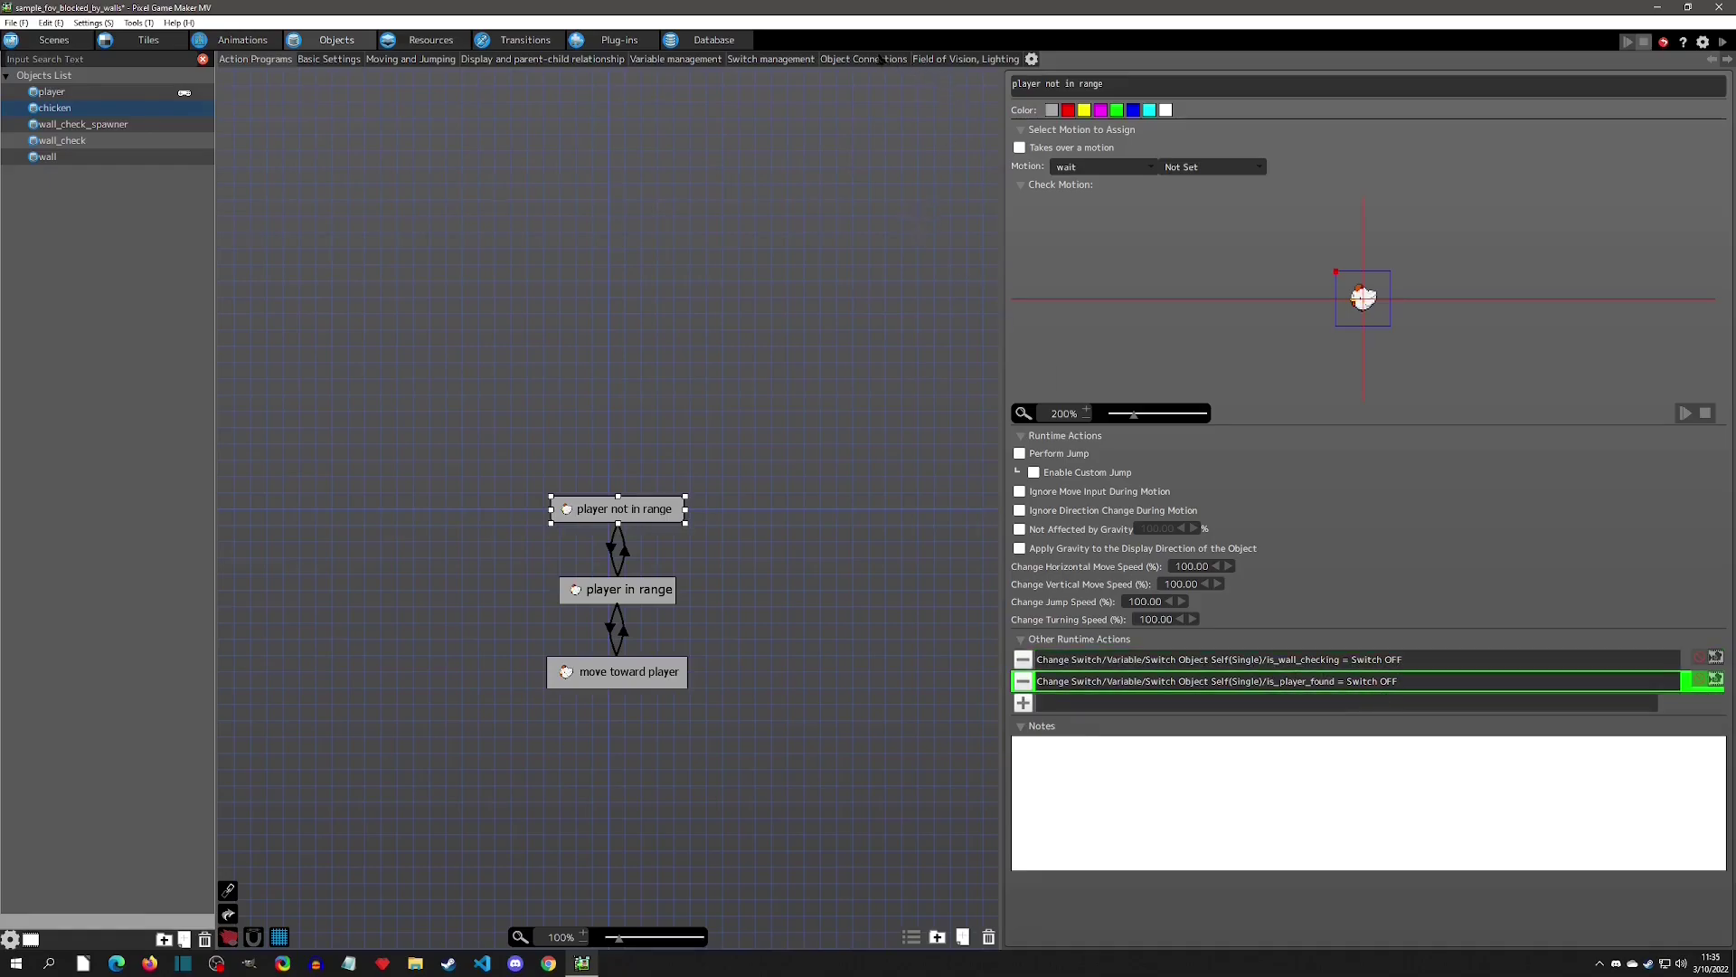
- Review the chicken's switches, variables and connections, then select the agro_range field of vision
click(771, 59)
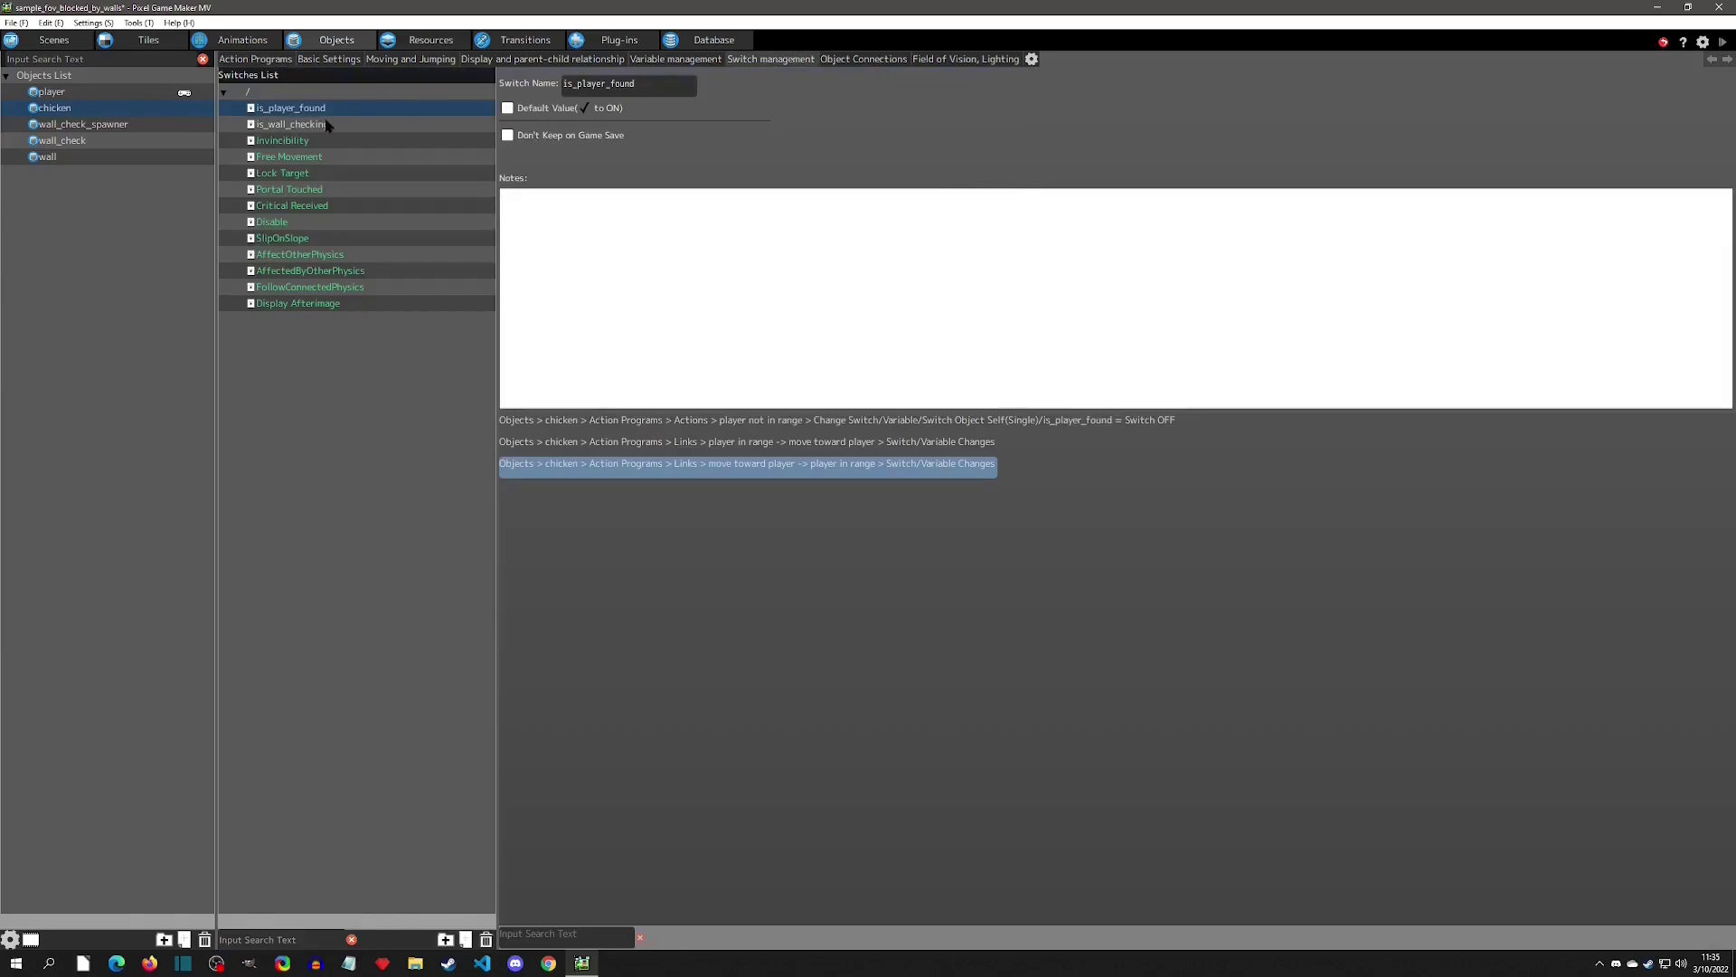
click(671, 60)
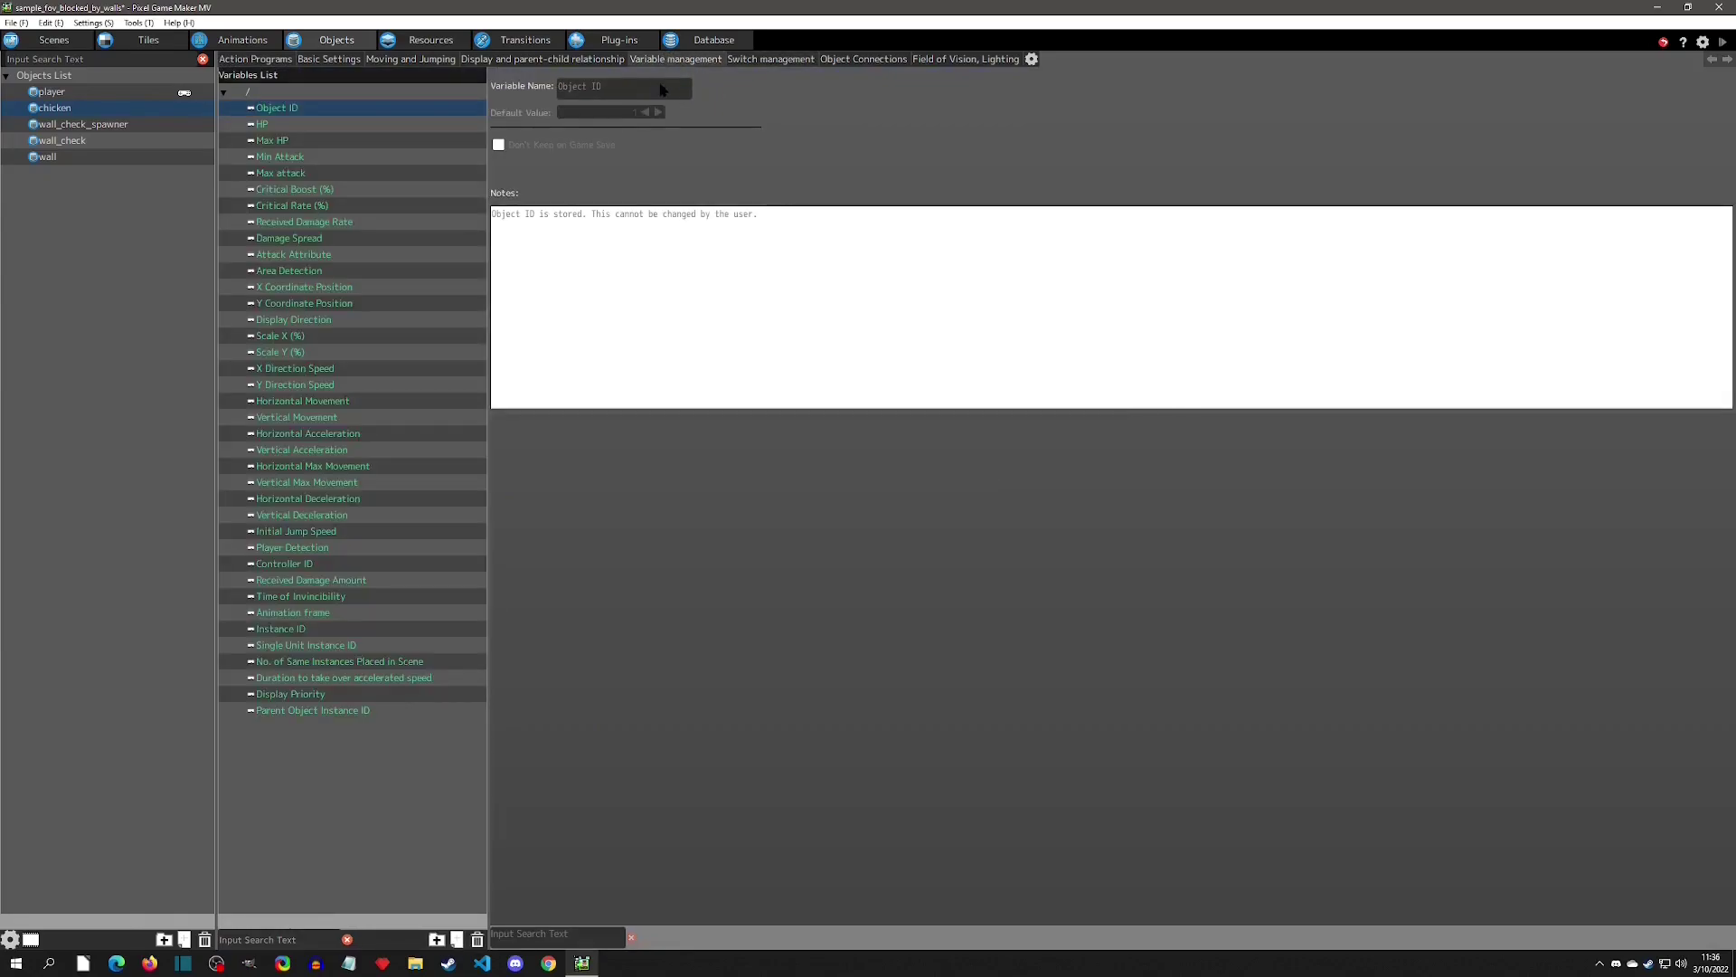
click(864, 60)
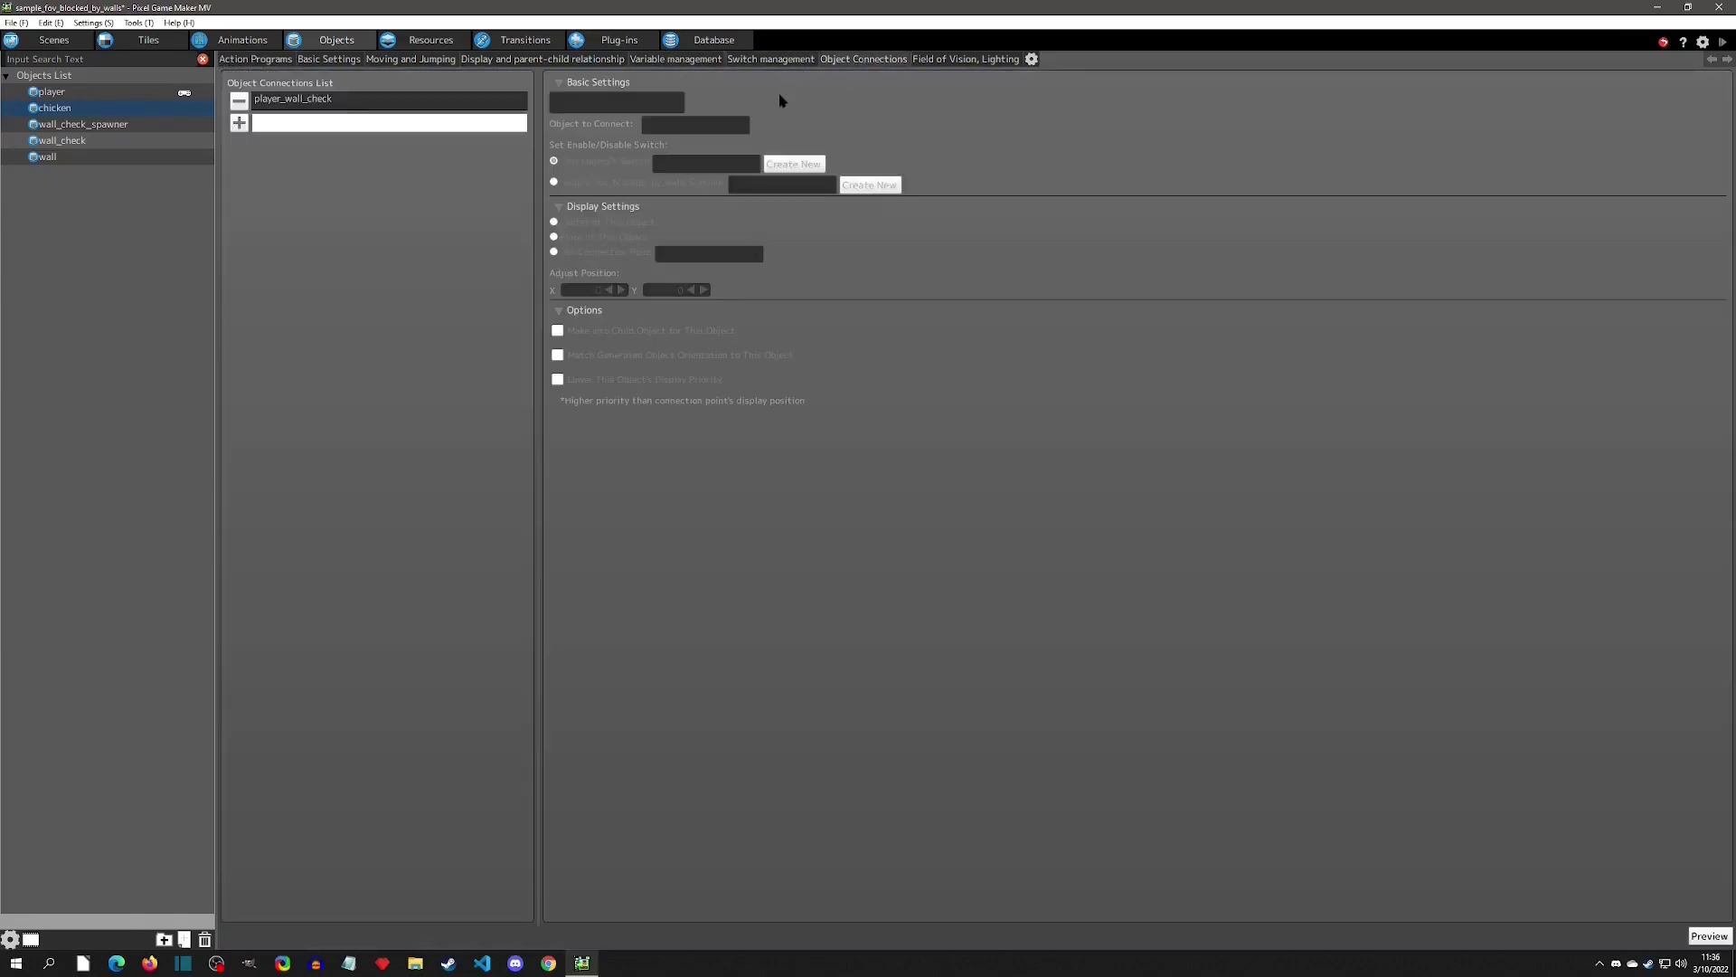
click(961, 62)
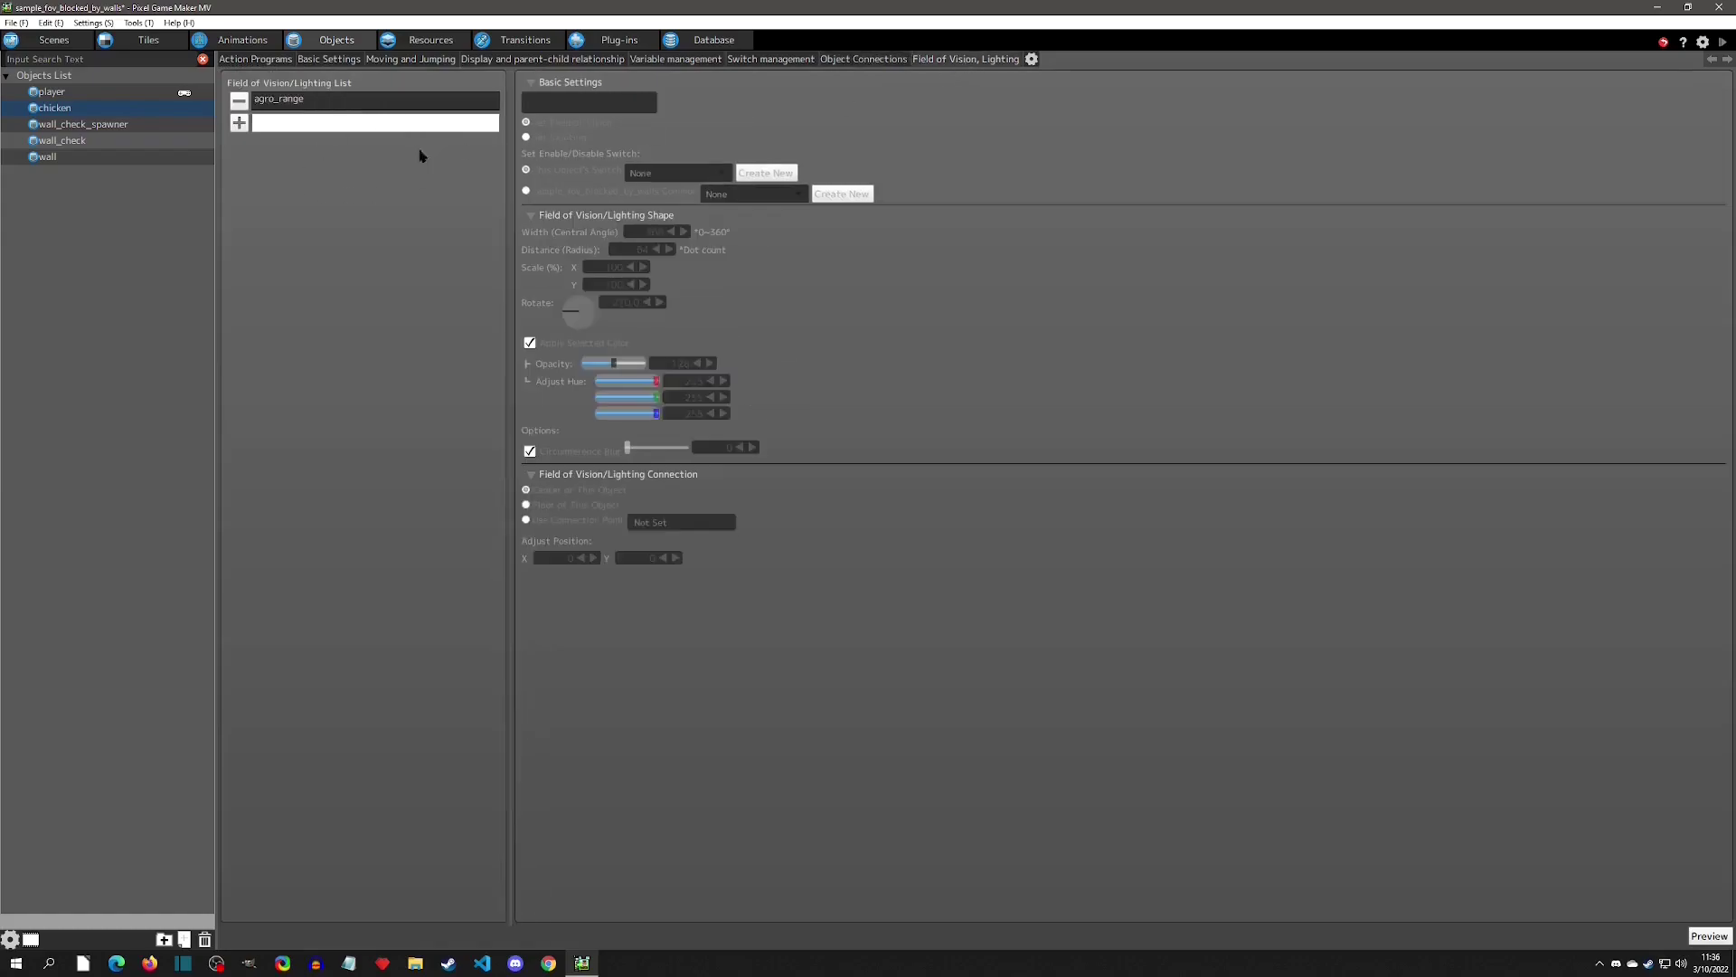
click(384, 107)
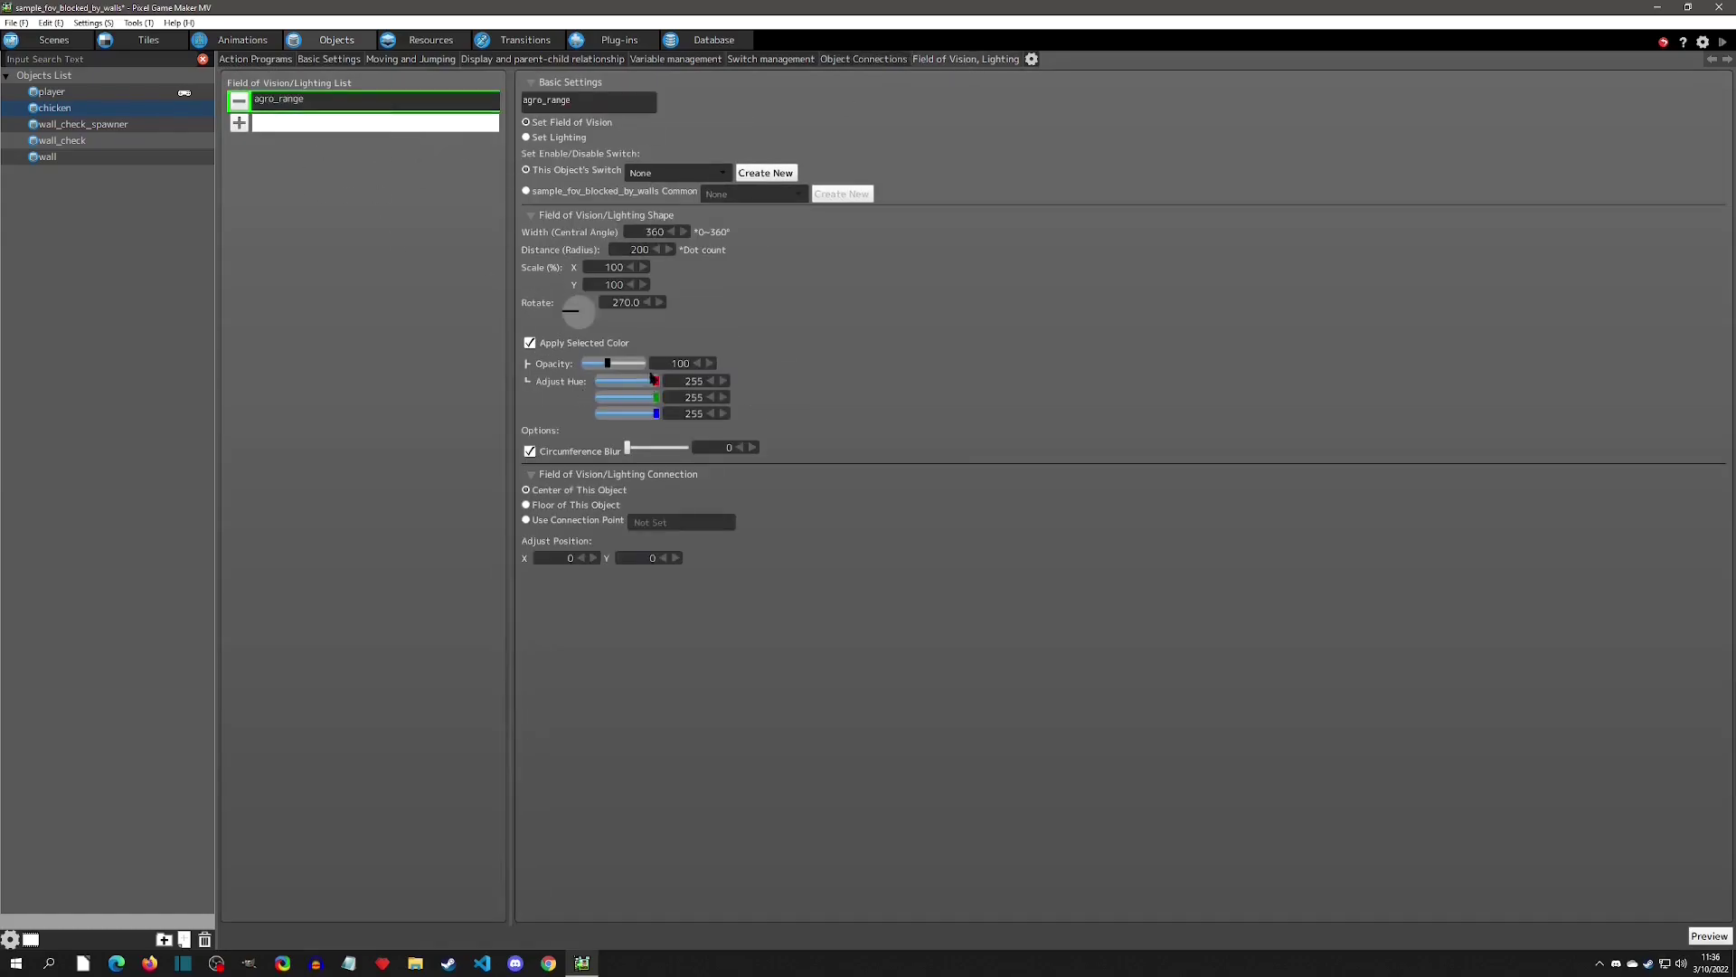
- Test-play the scene with F5 to see the agro_range circle, then return to Object Connections
key(F5)
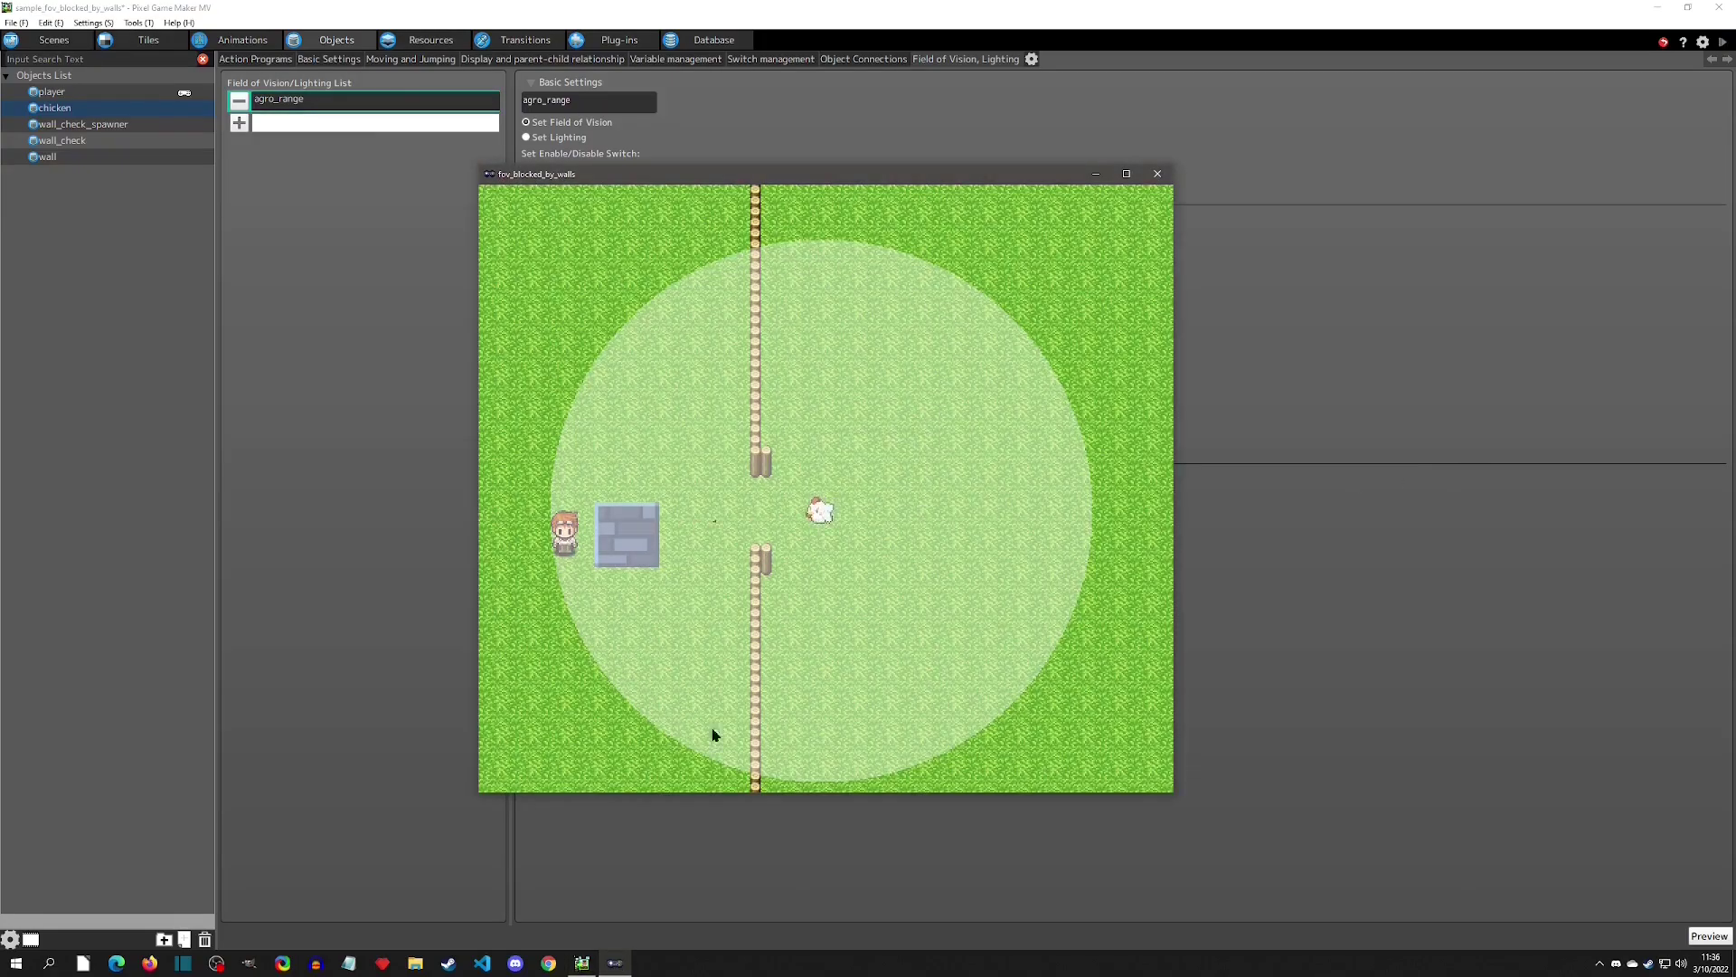
click(1156, 172)
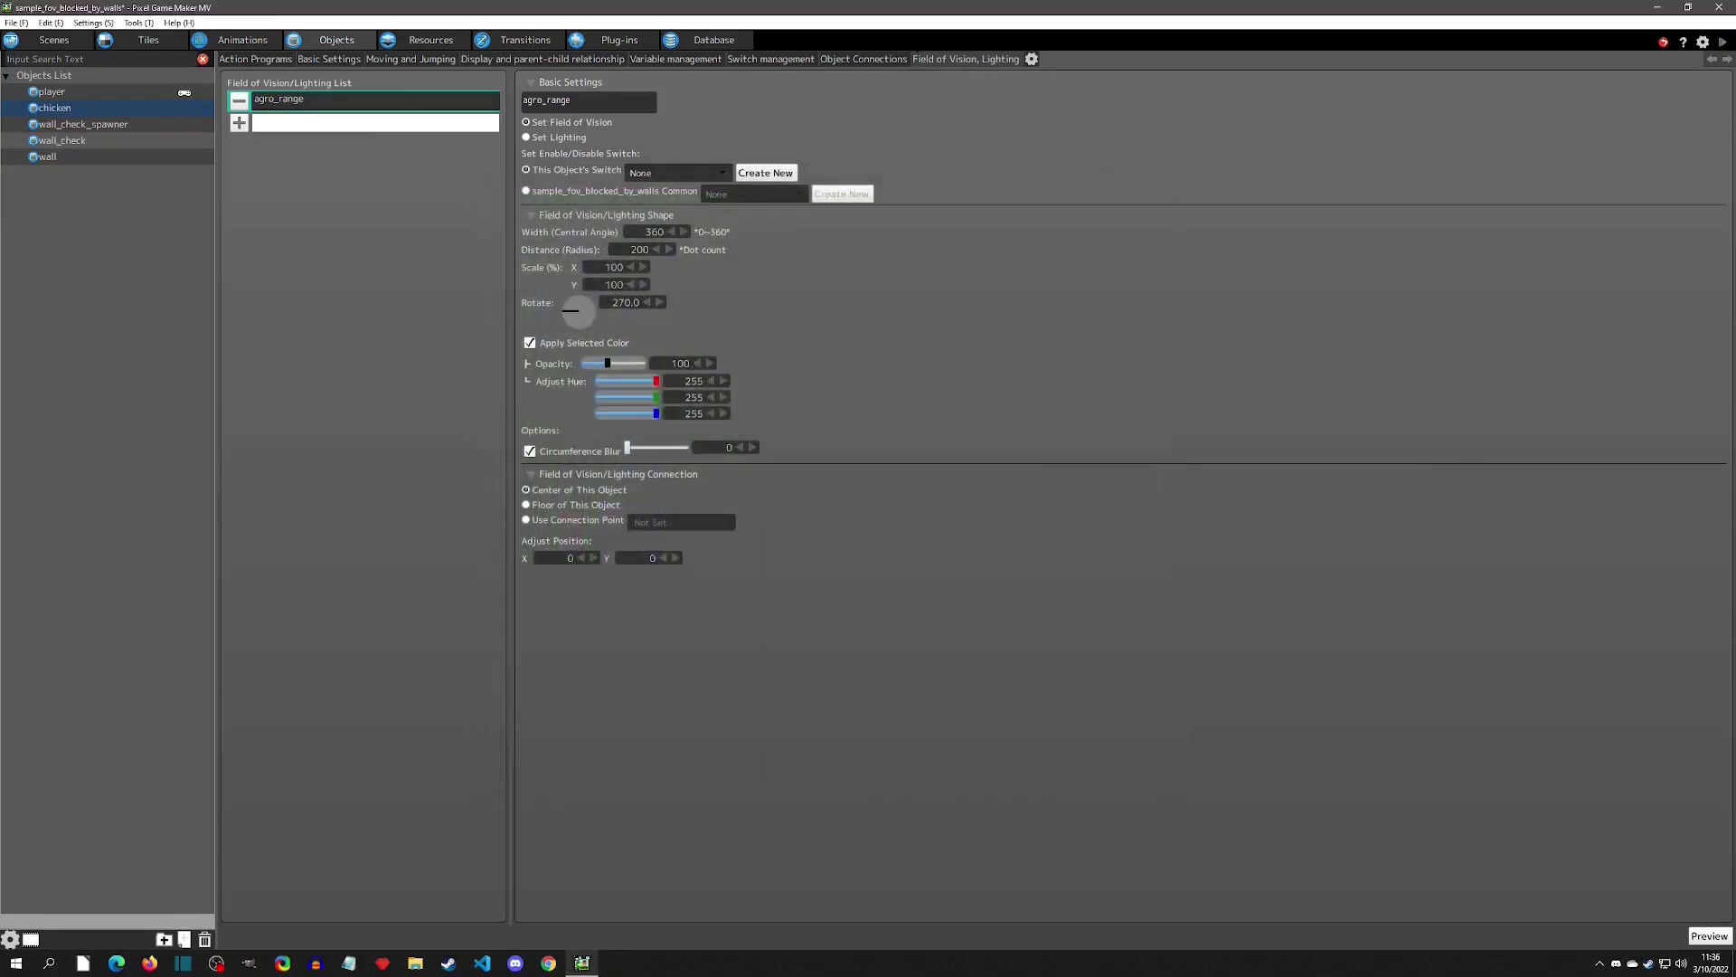
click(868, 59)
- Rename the player_wall_check connection to wall_check_spawner and return to the action program
click(304, 106)
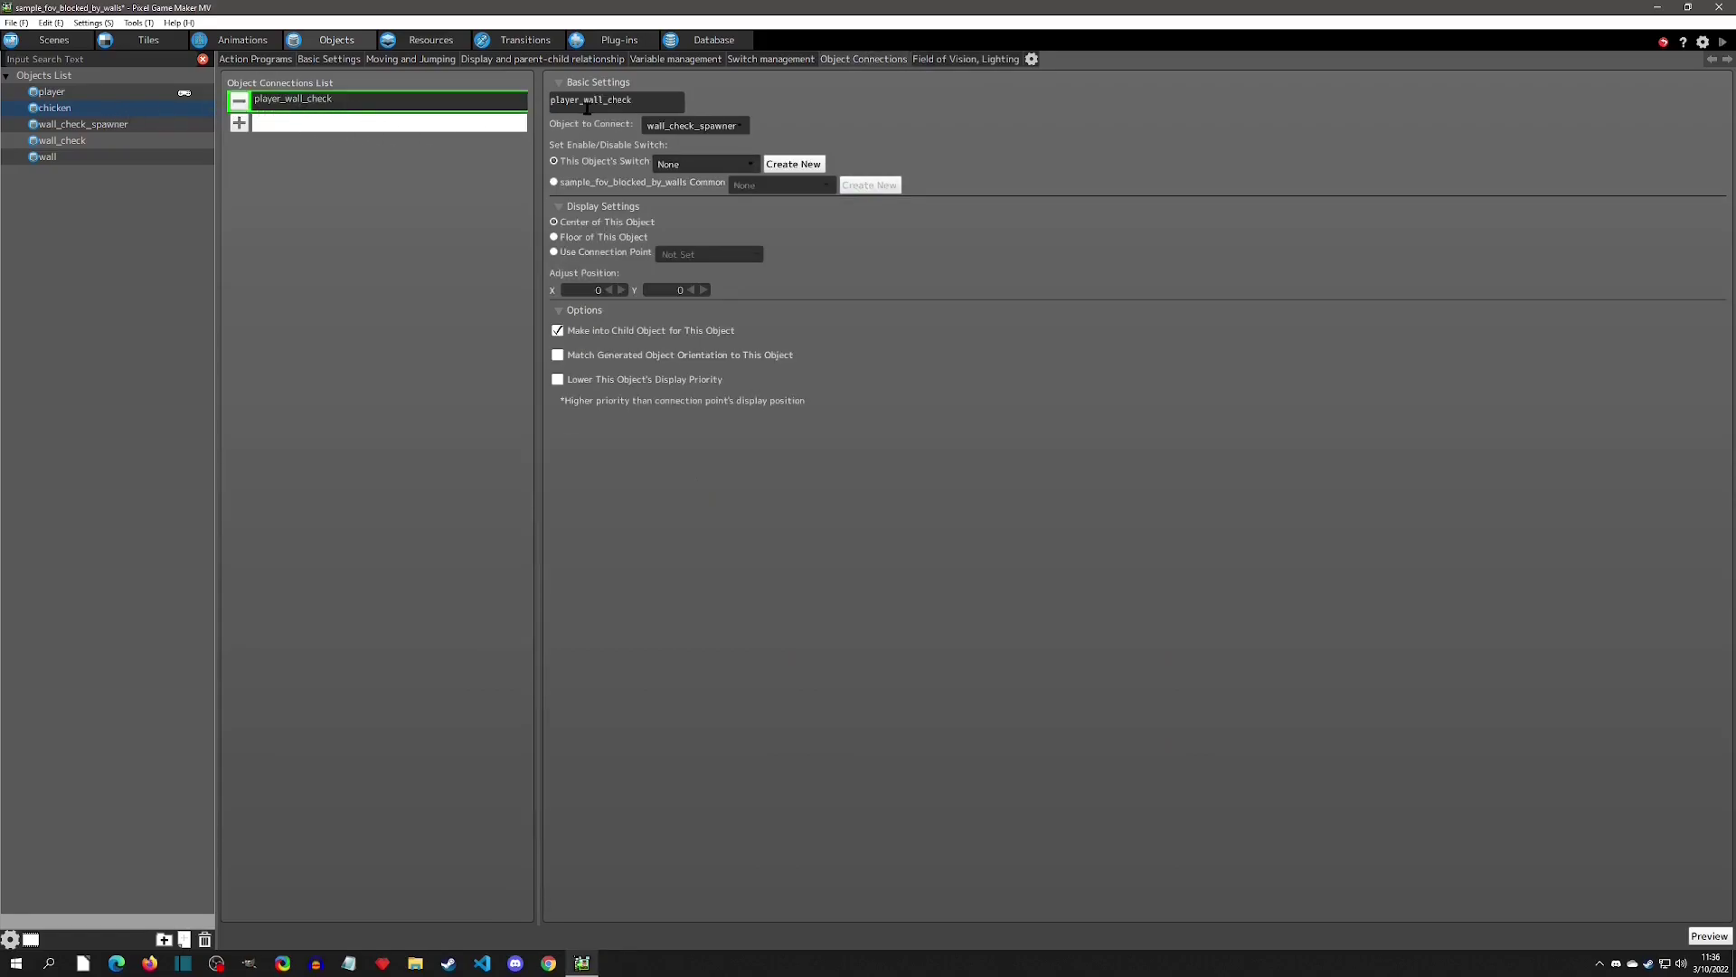
click(646, 103)
key(shift+Left)
key(shift+Left)
key(shift+Left)
key(shift+Left)
key(shift+Left)
key(BackSpace)
key(BackSpace)
key(BackSpace)
key(BackSpace)
key(BackSpace)
key(BackSpace)
key(BackSpace)
key(BackSpace)
key(BackSpace)
key(BackSpace)
key(BackSpace)
text(wall_check_spawner)
key(Return)
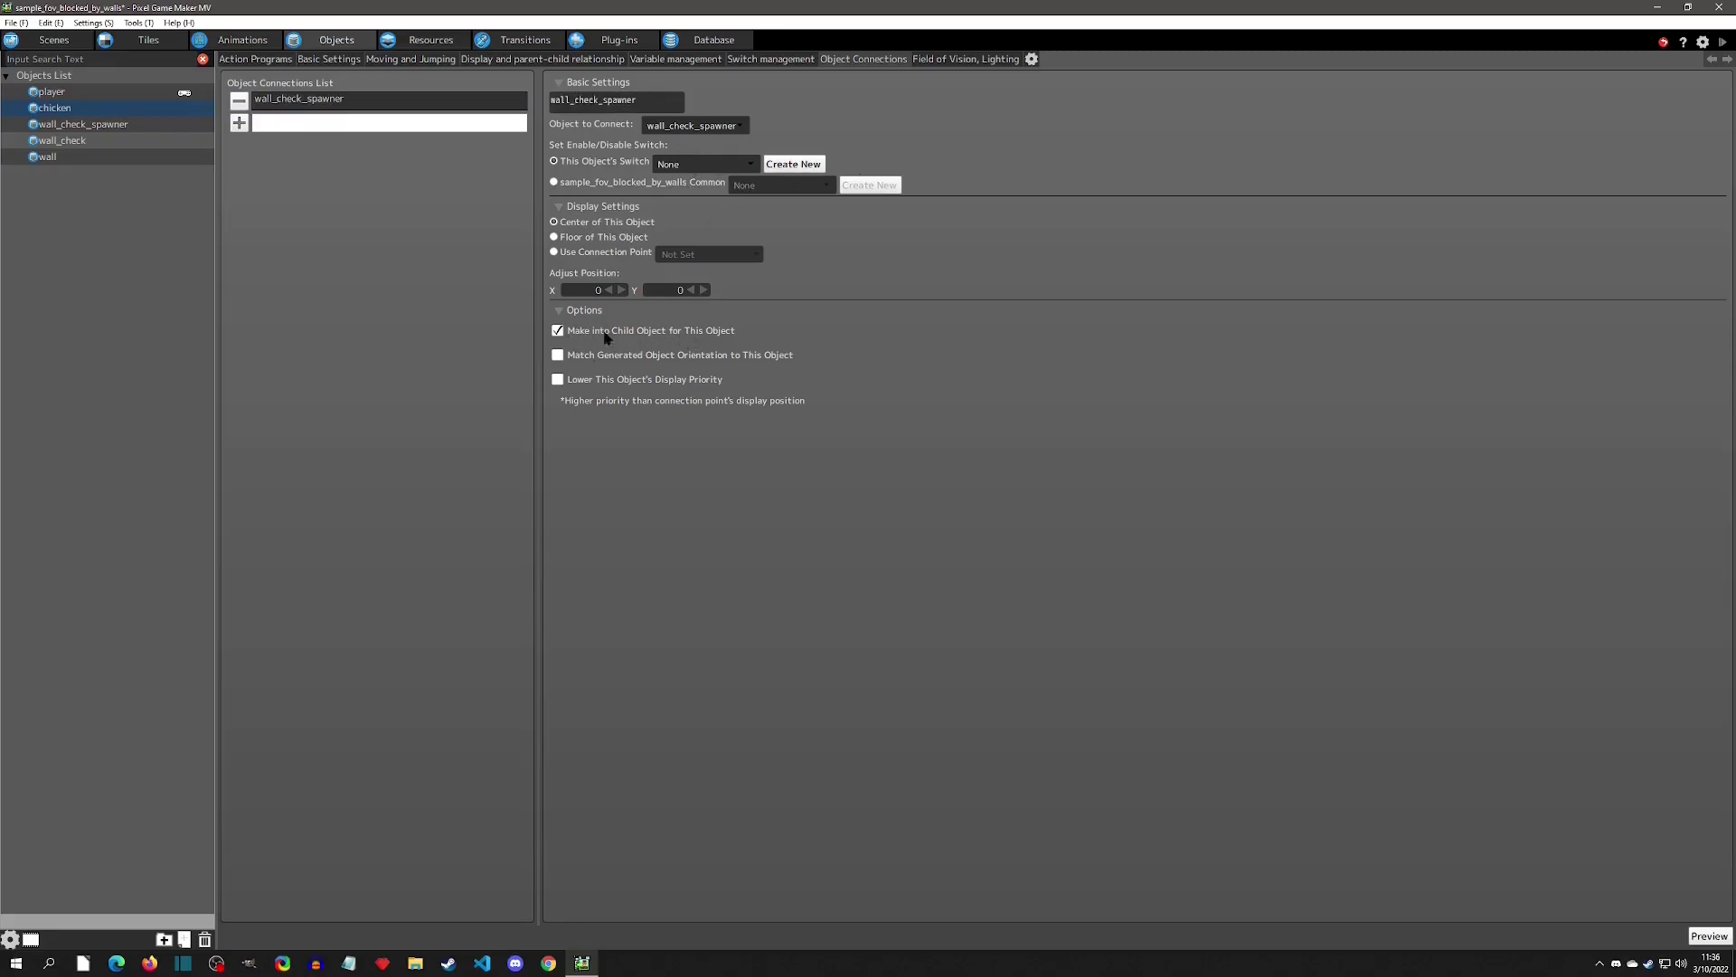
click(256, 60)
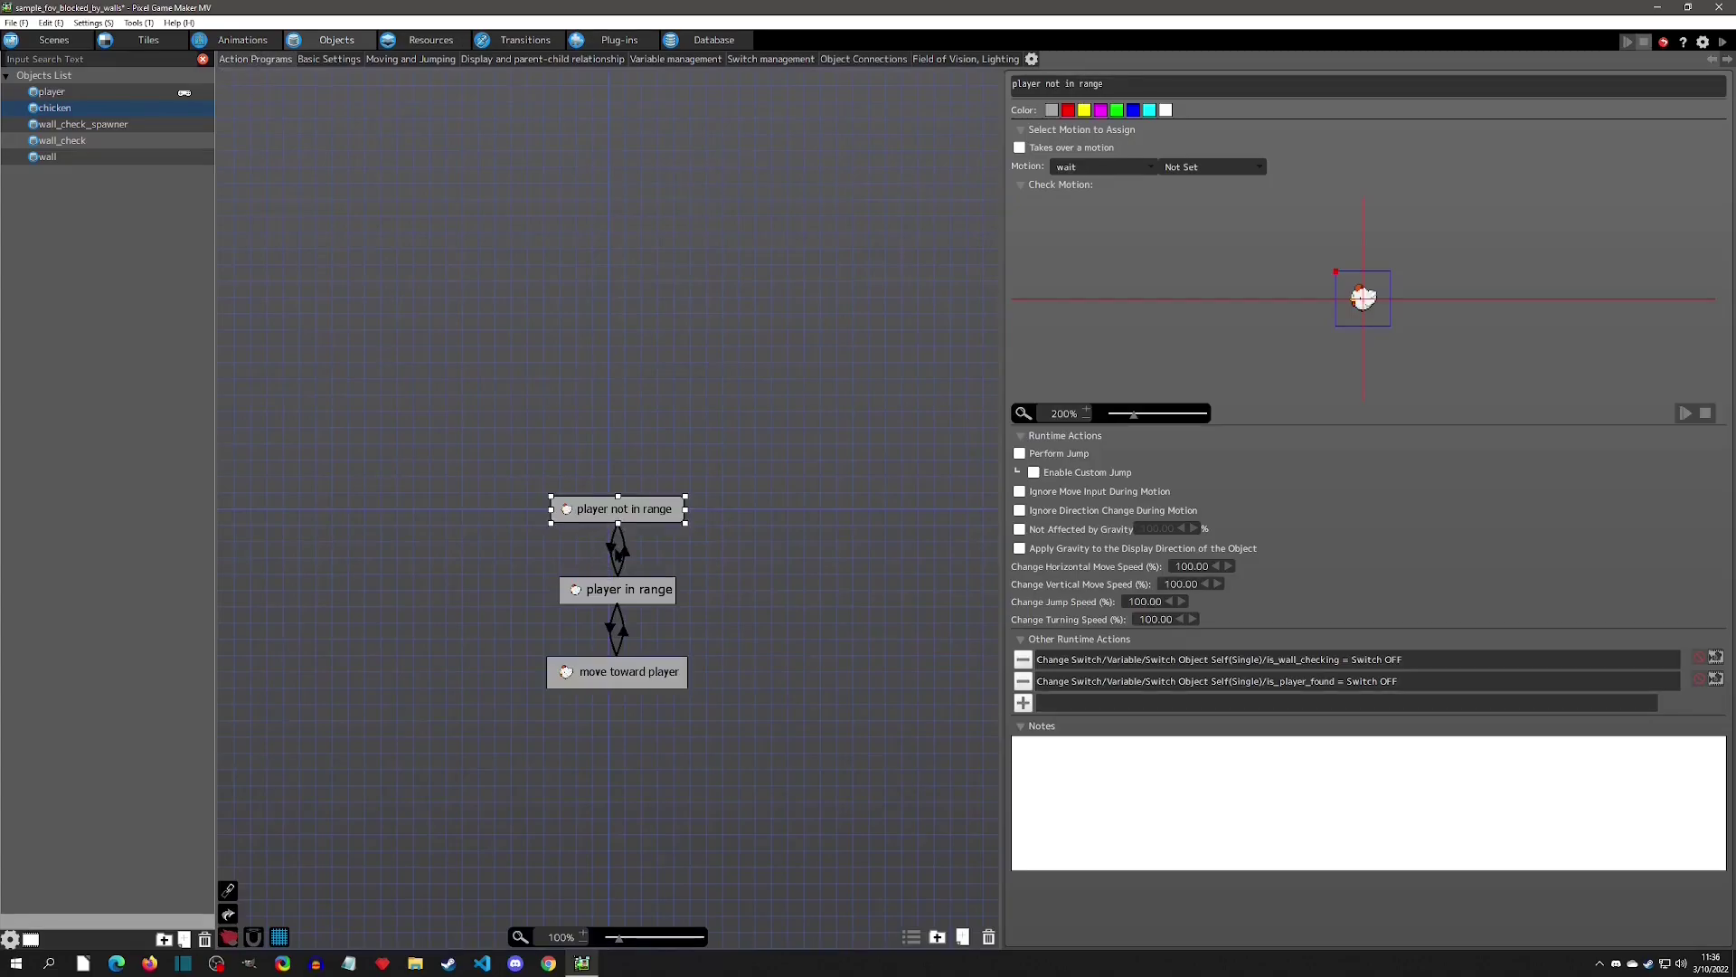
- Select the player not in range → player in range link and open its Discovered Other Objects condition
click(618, 554)
click(1105, 334)
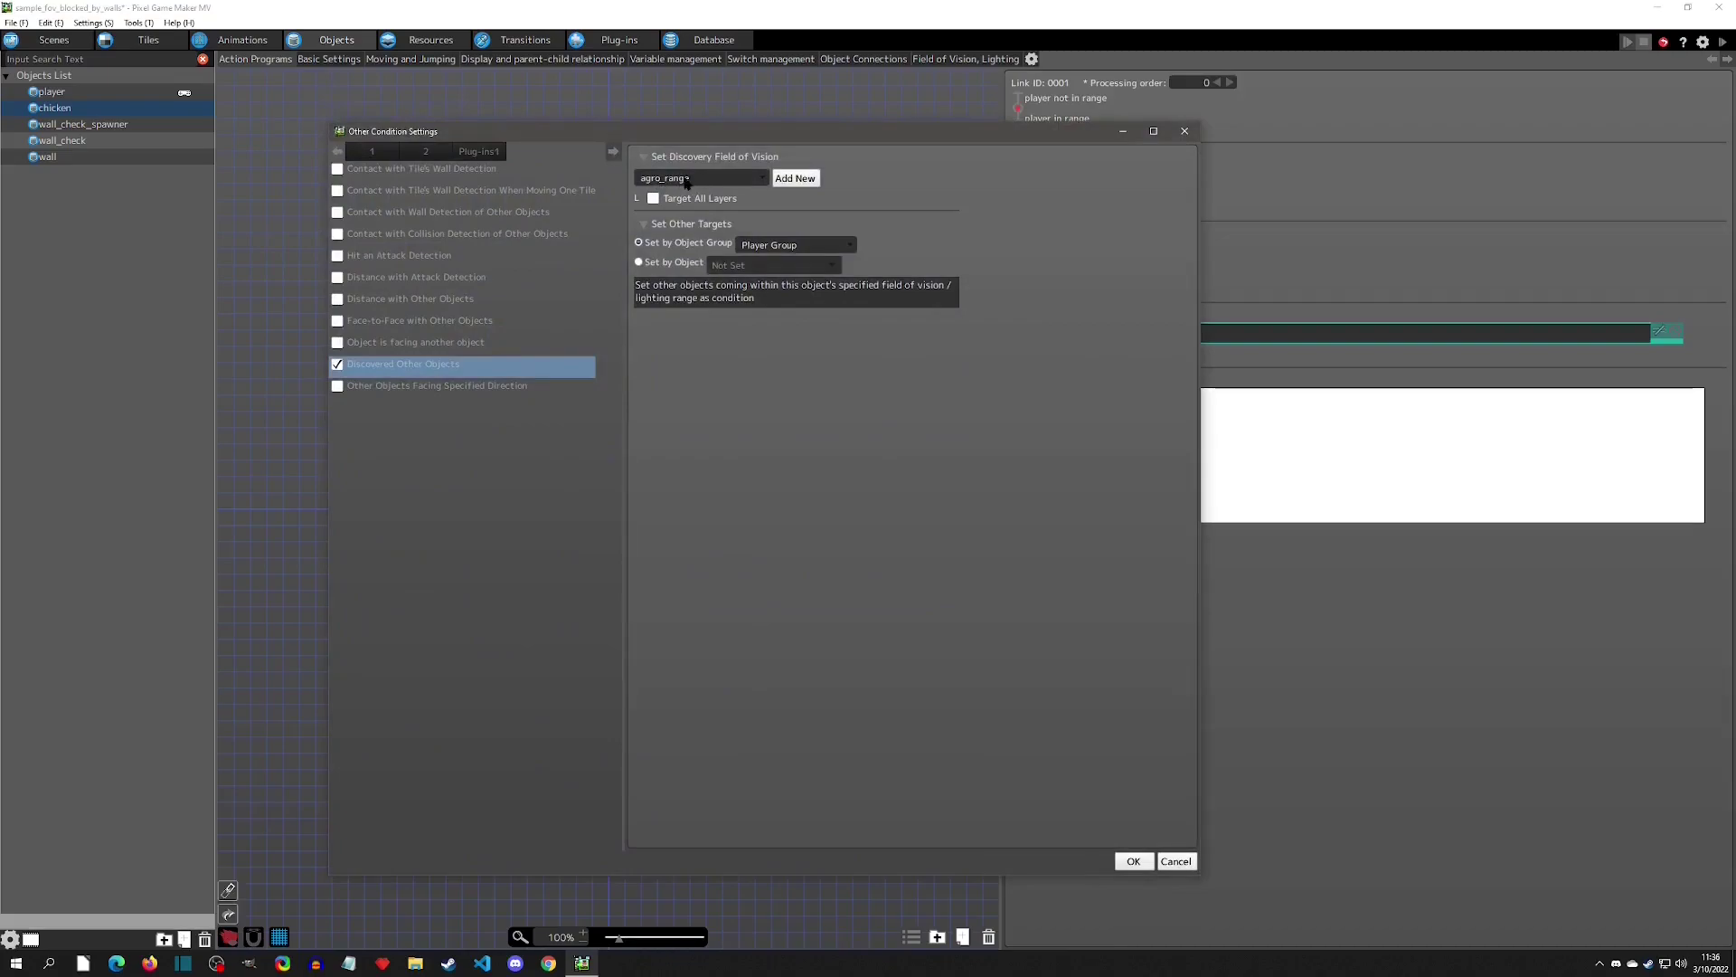
click(1185, 131)
double_click(1145, 340)
- Switch the condition's target to the player object, then back to Player Group, and confirm
click(672, 263)
click(750, 265)
click(748, 324)
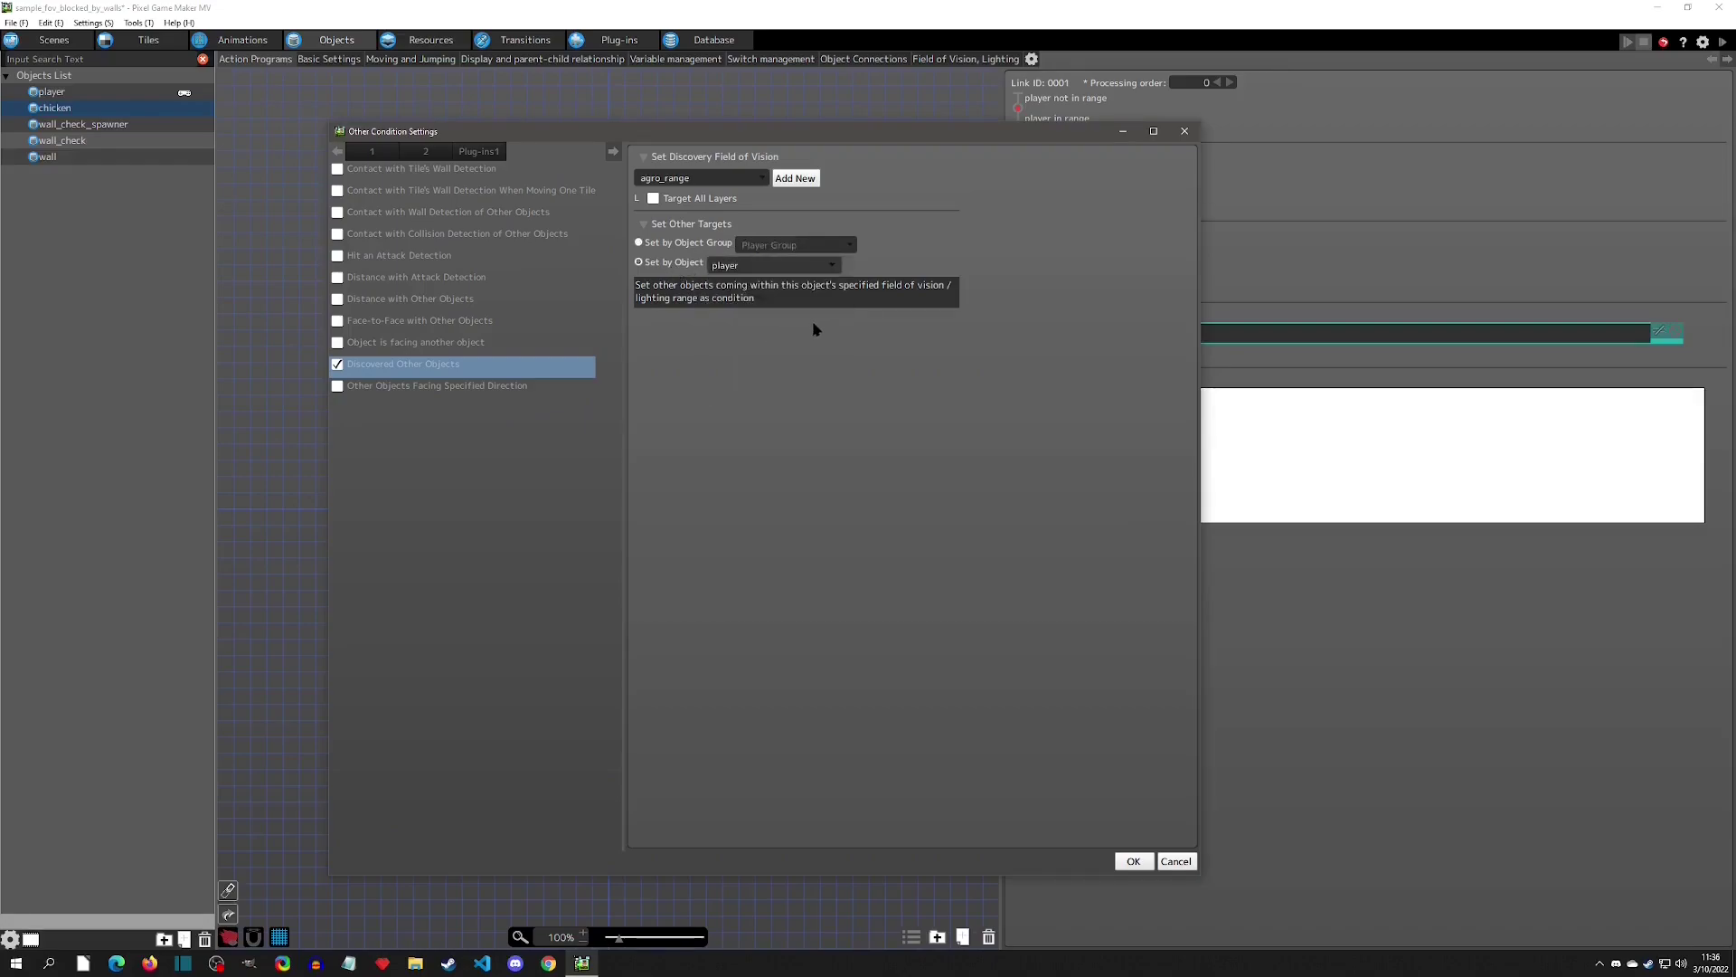
click(750, 264)
click(750, 273)
click(1132, 861)
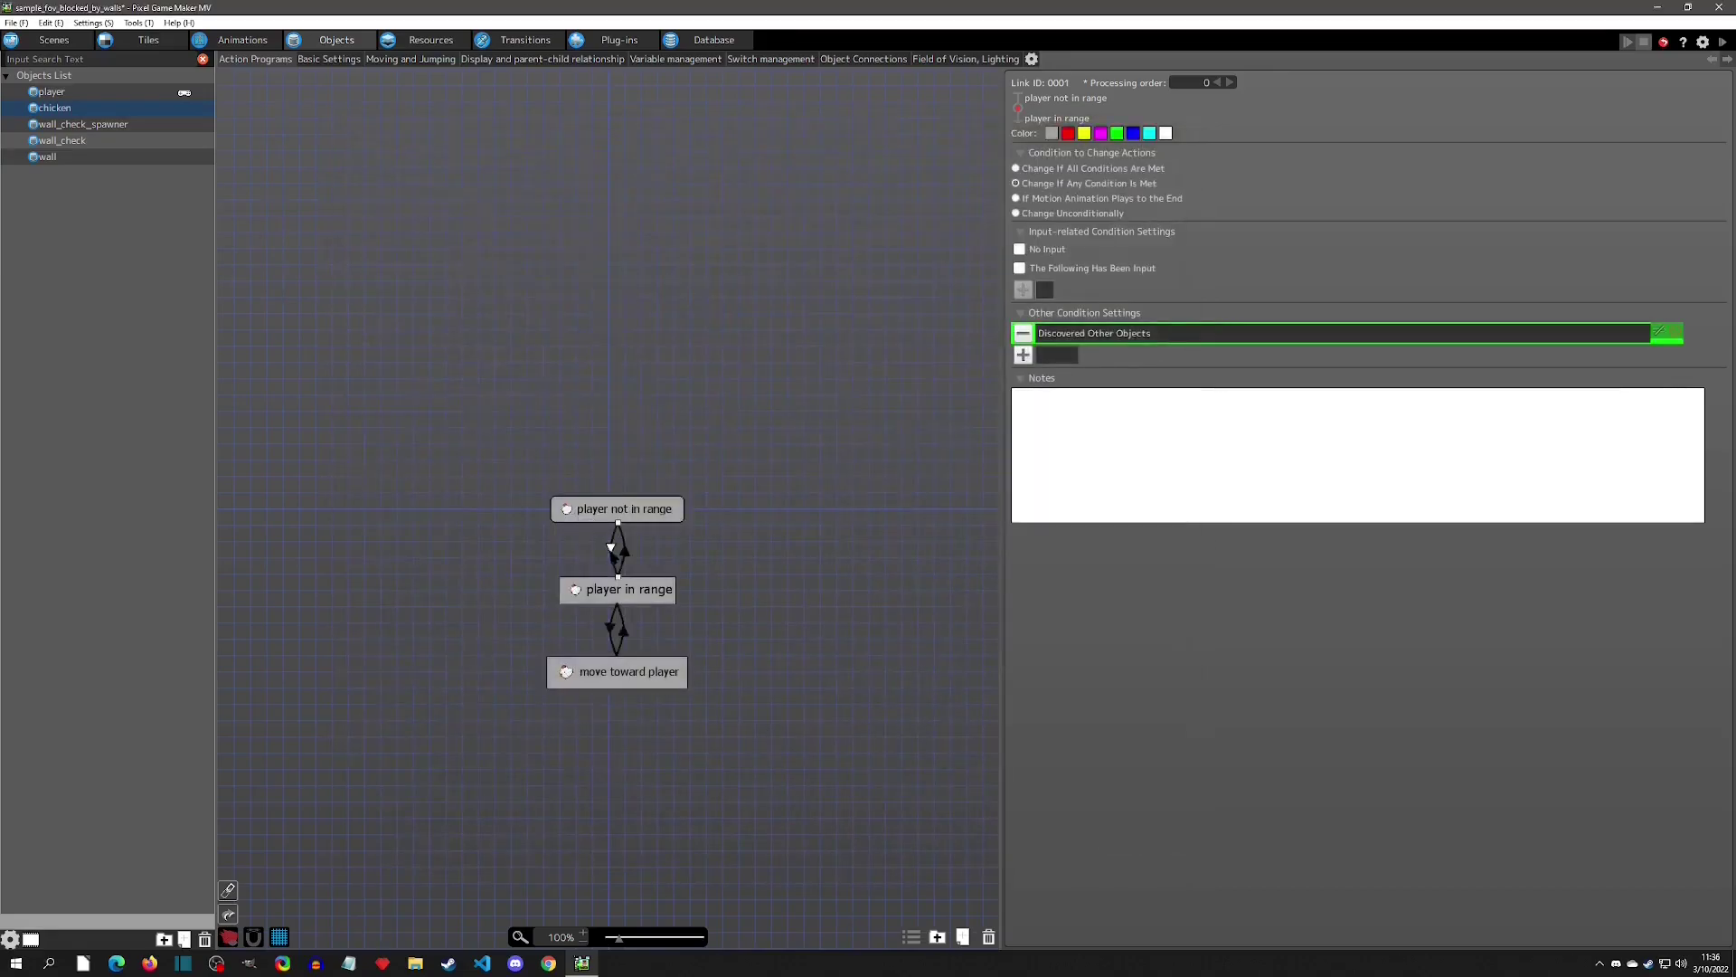
- Inspect player in range's is_wall_checking ON switch and Stop template move actions
click(618, 590)
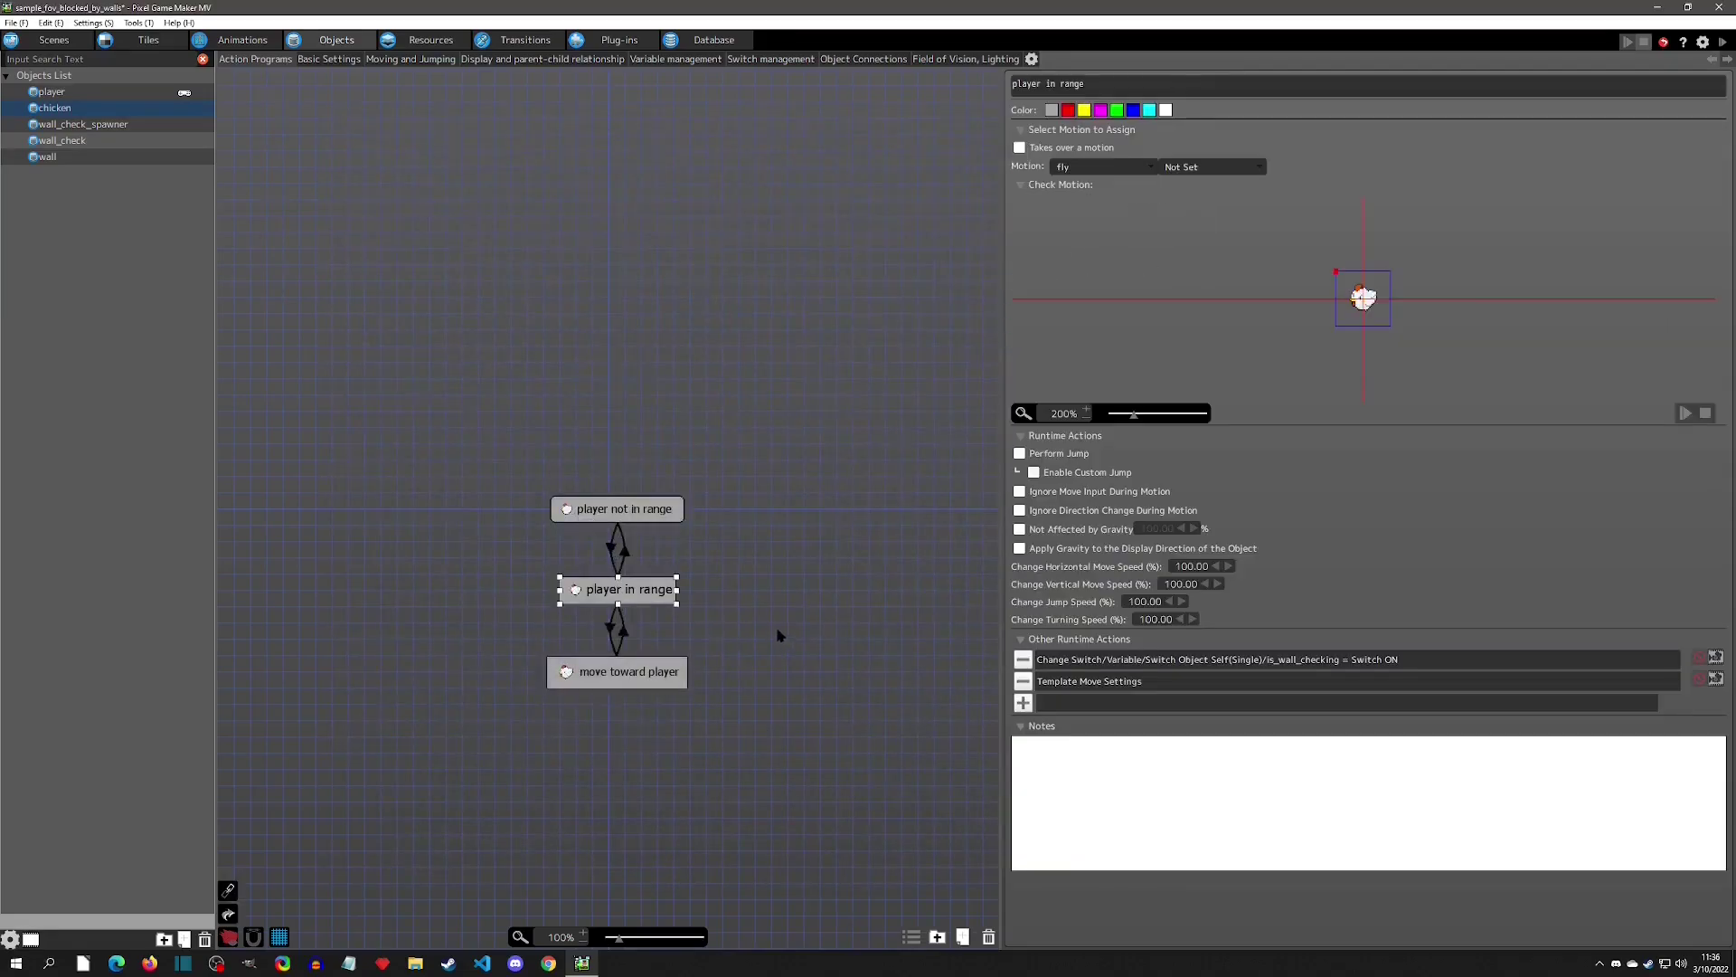
double_click(1189, 668)
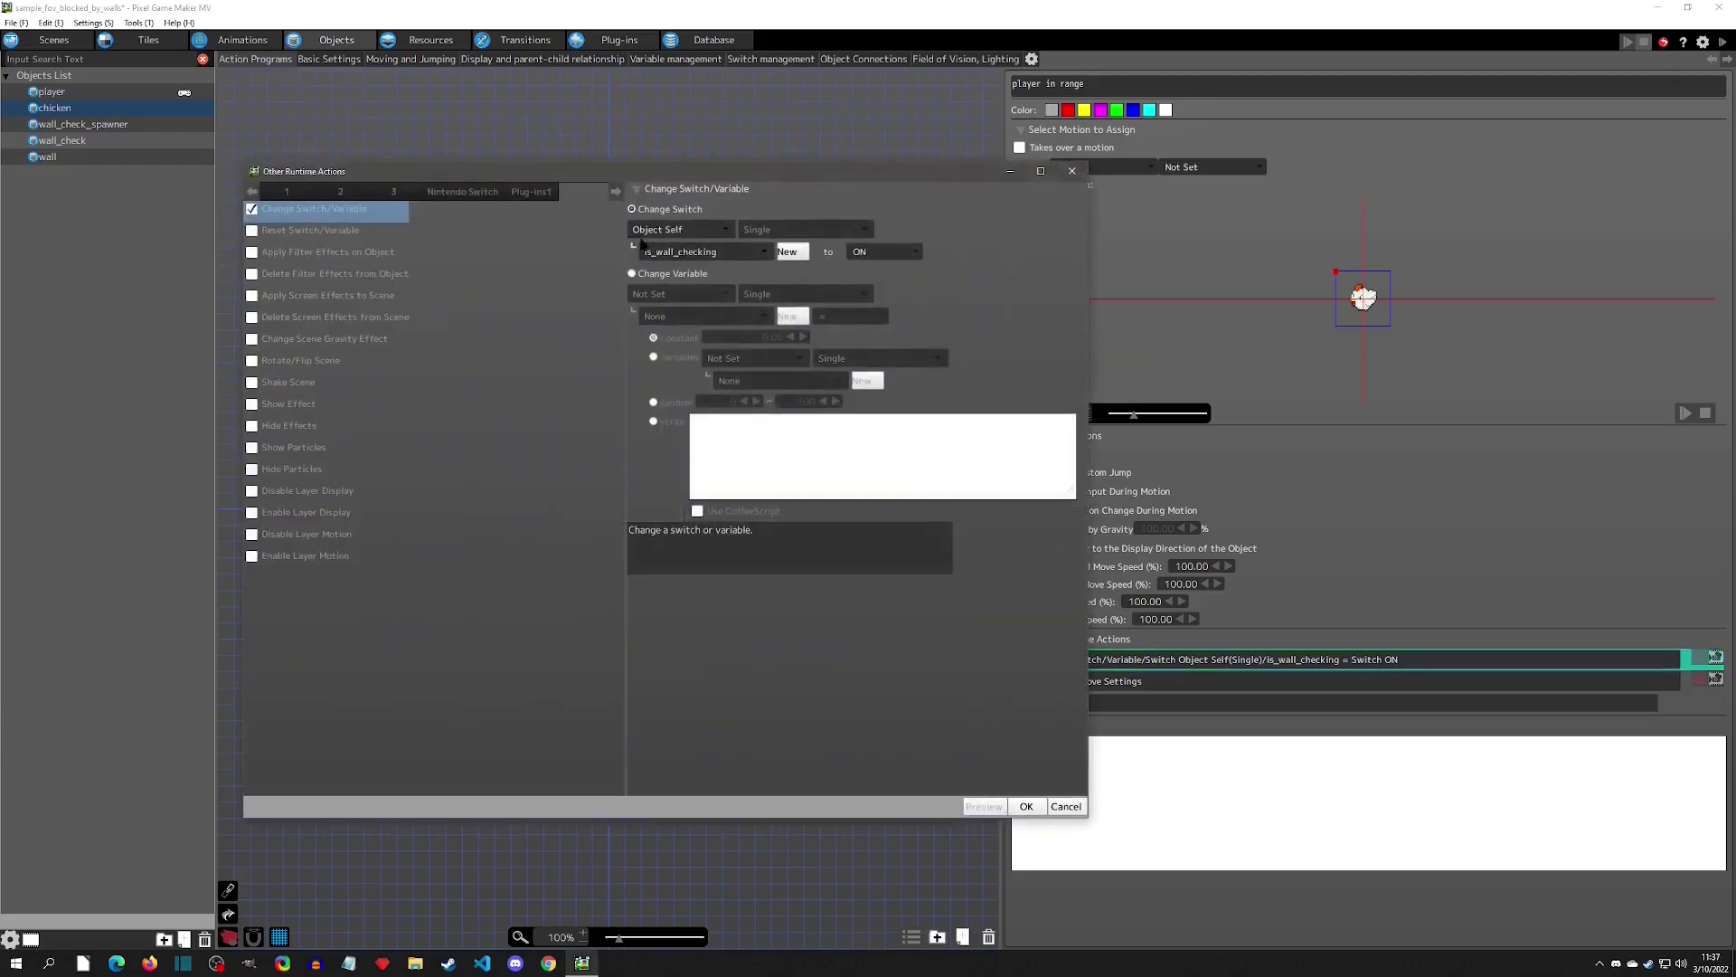
click(1072, 170)
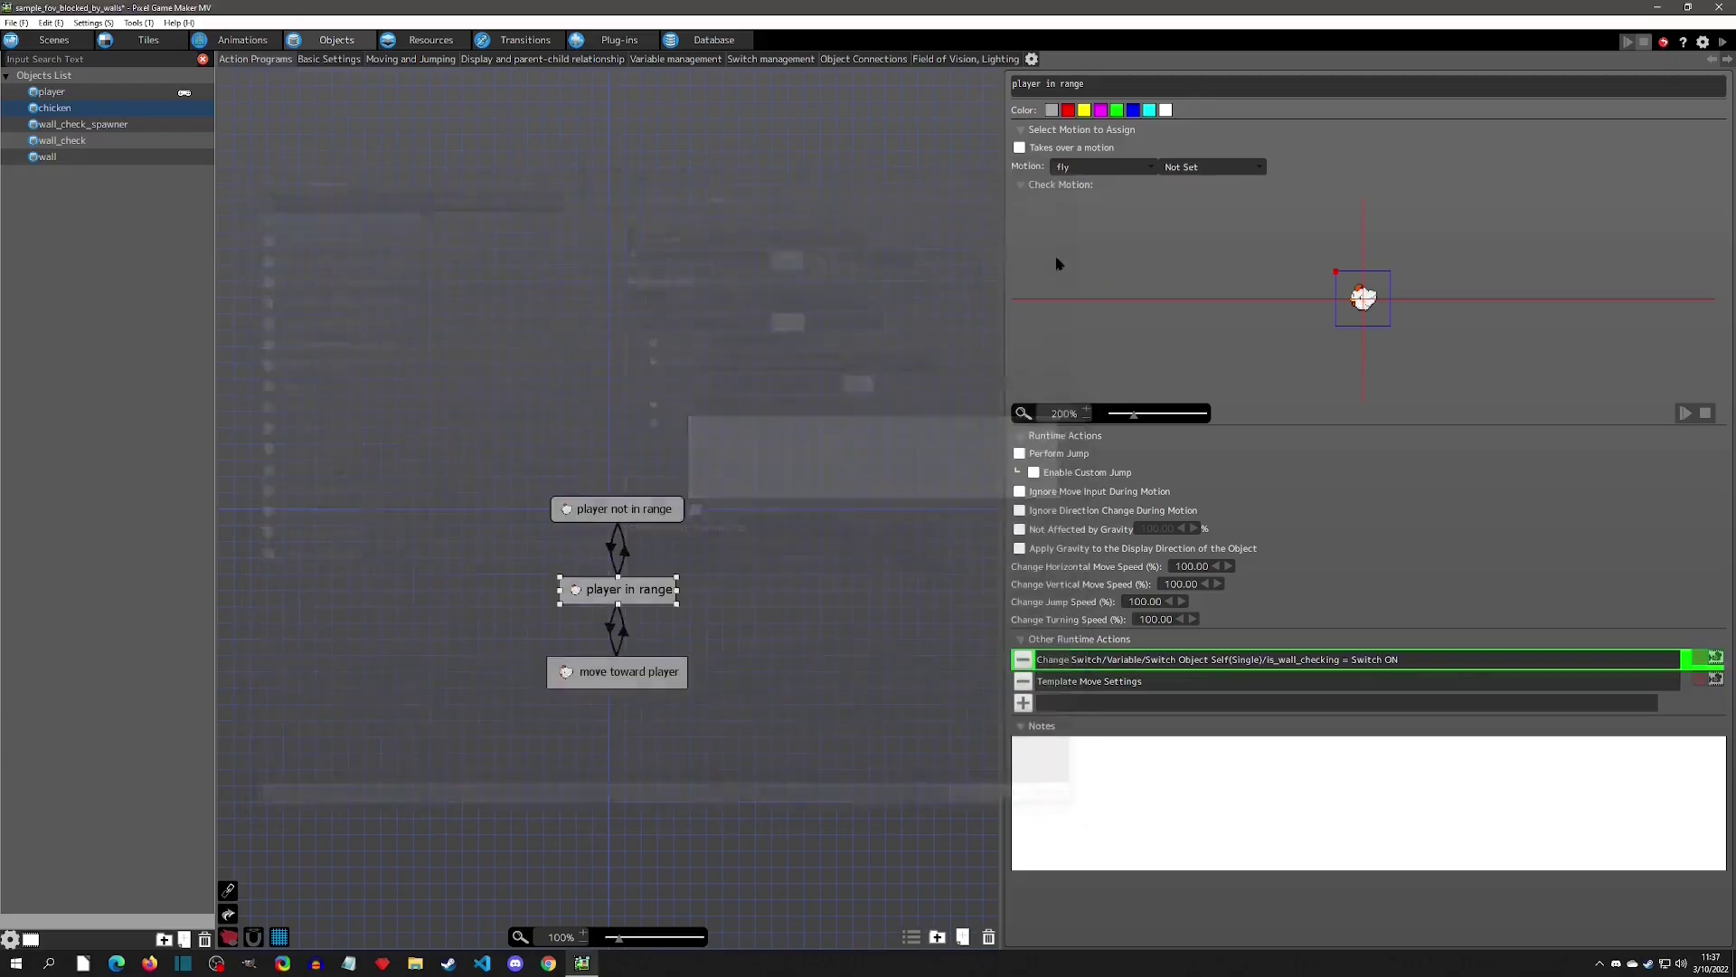
double_click(1094, 683)
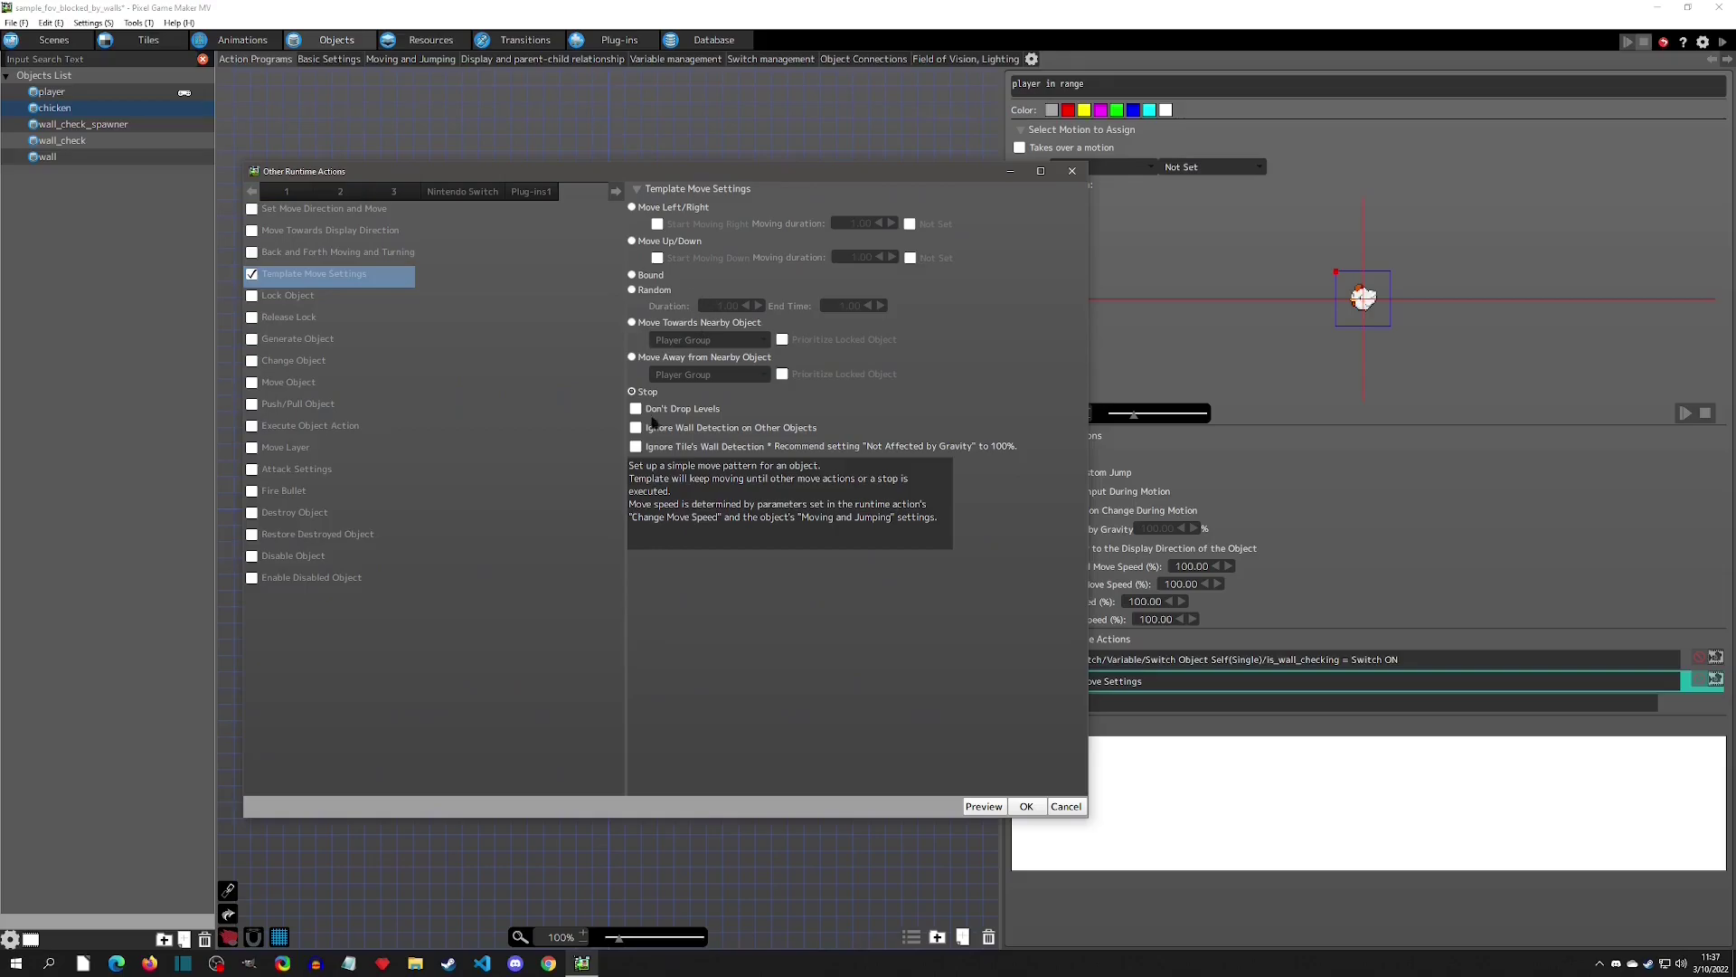
click(1071, 170)
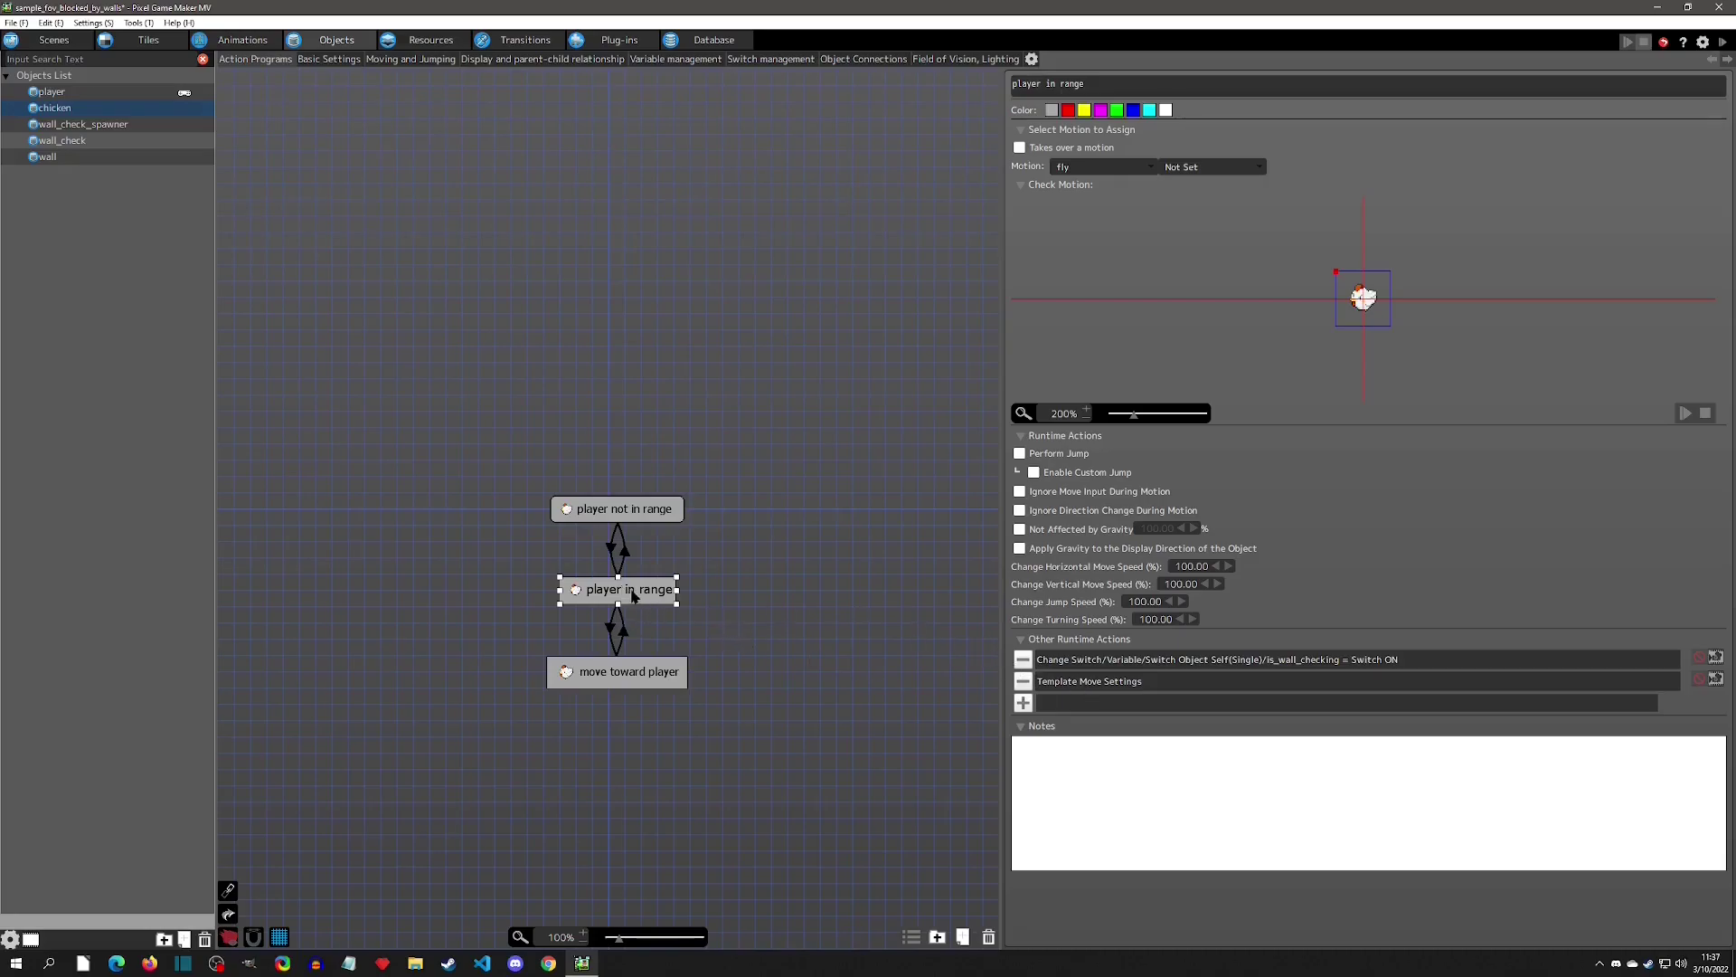
- Recheck player in range's template move and switch actions, then select the link back to player not in range
click(635, 679)
click(642, 596)
double_click(1076, 683)
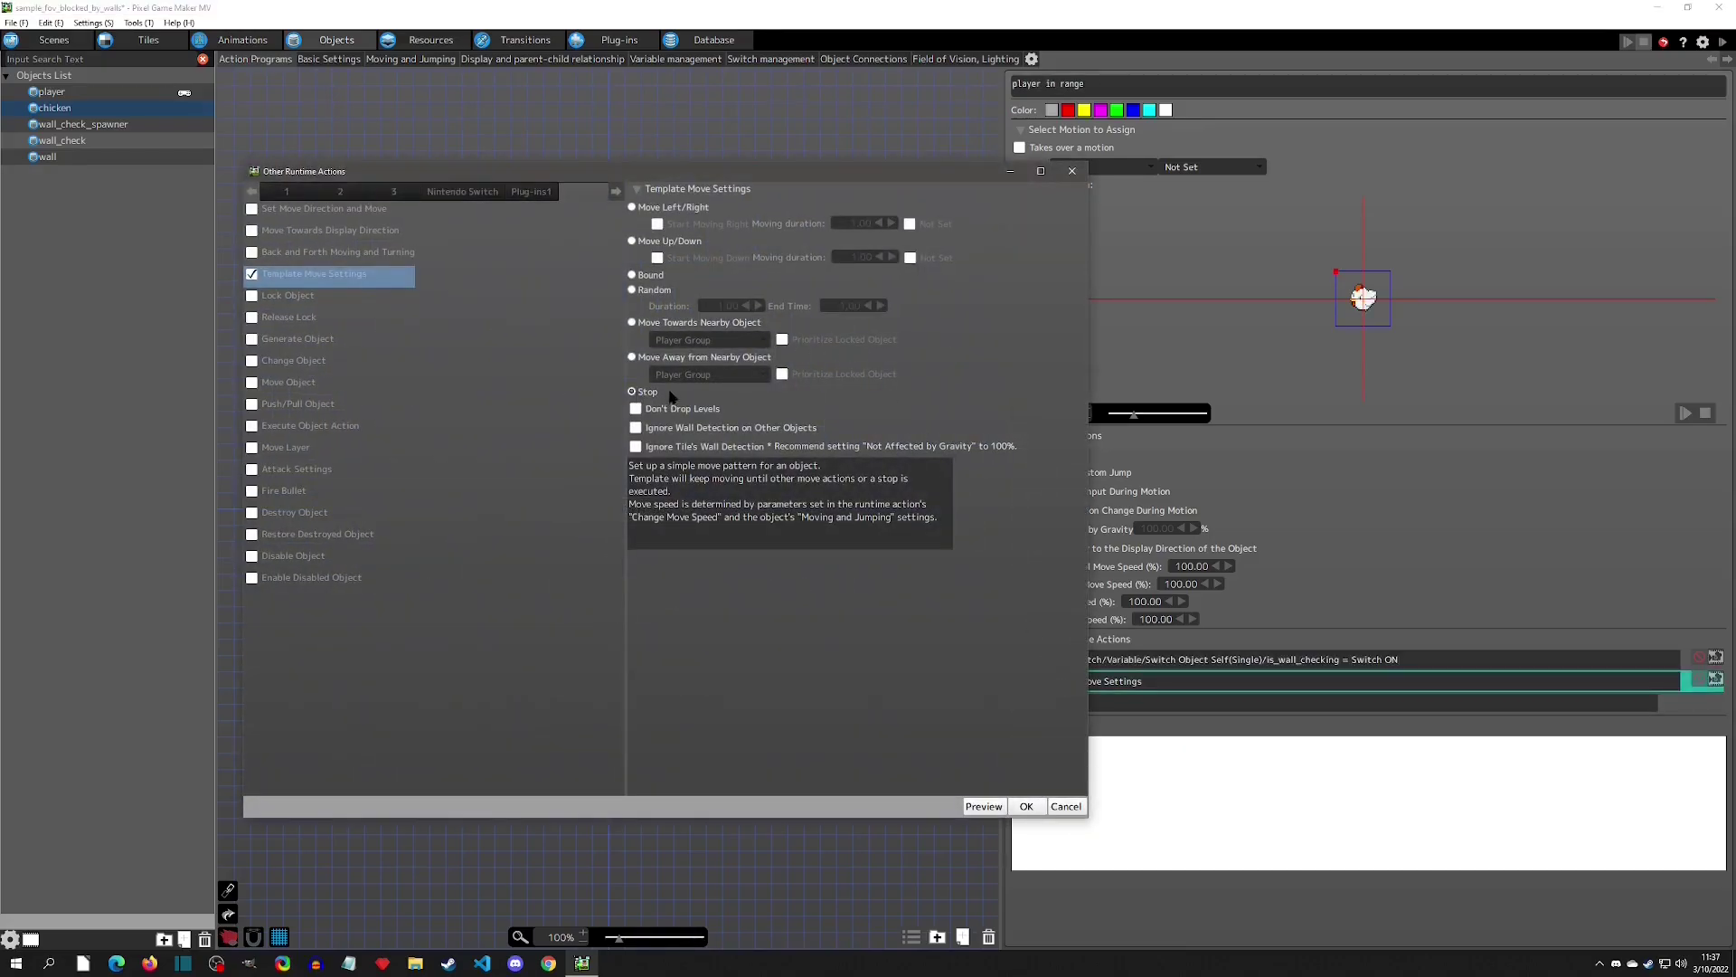
click(1073, 171)
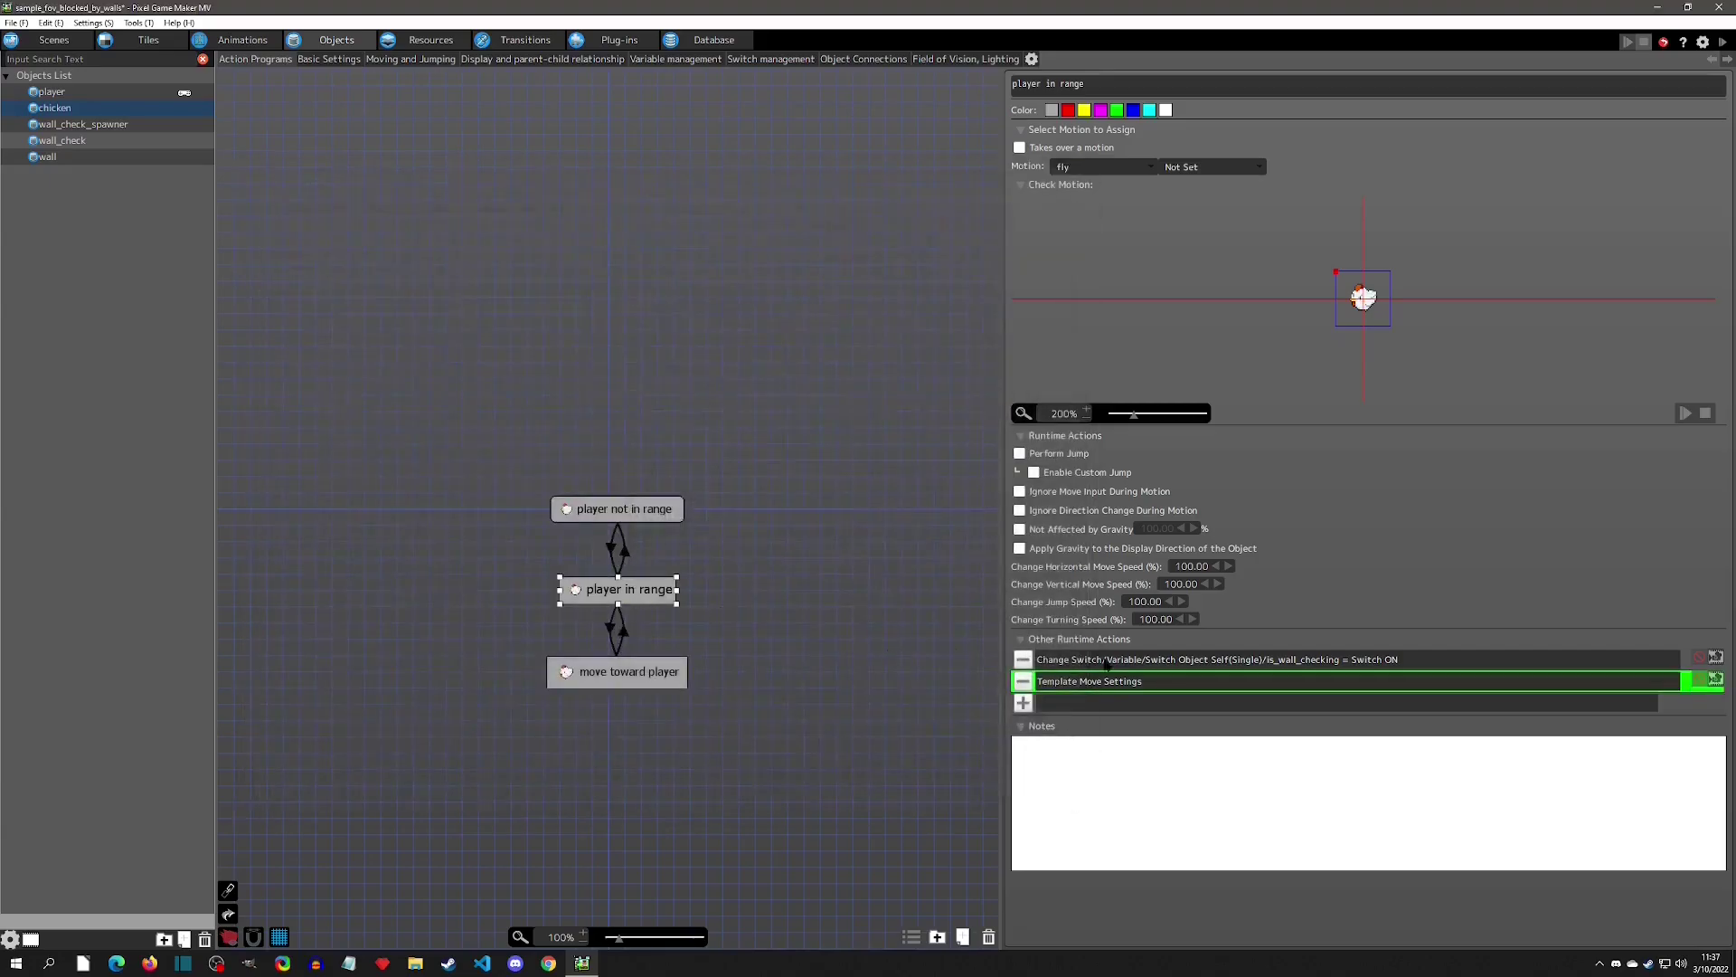
click(1225, 666)
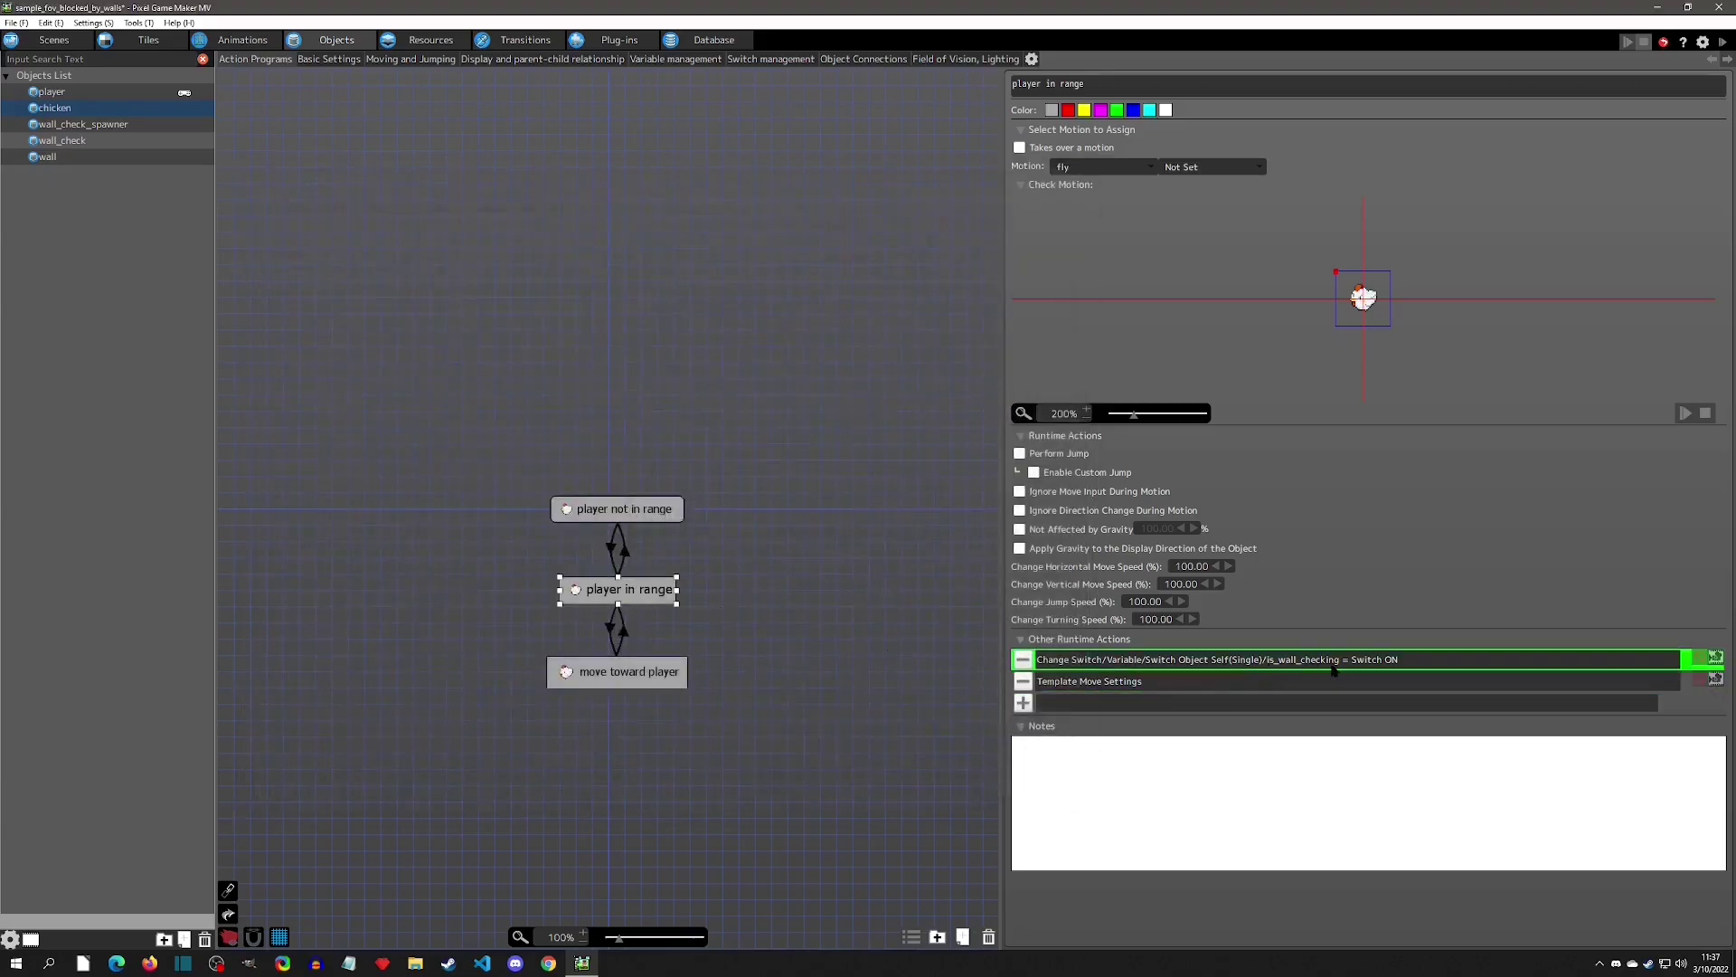
click(701, 579)
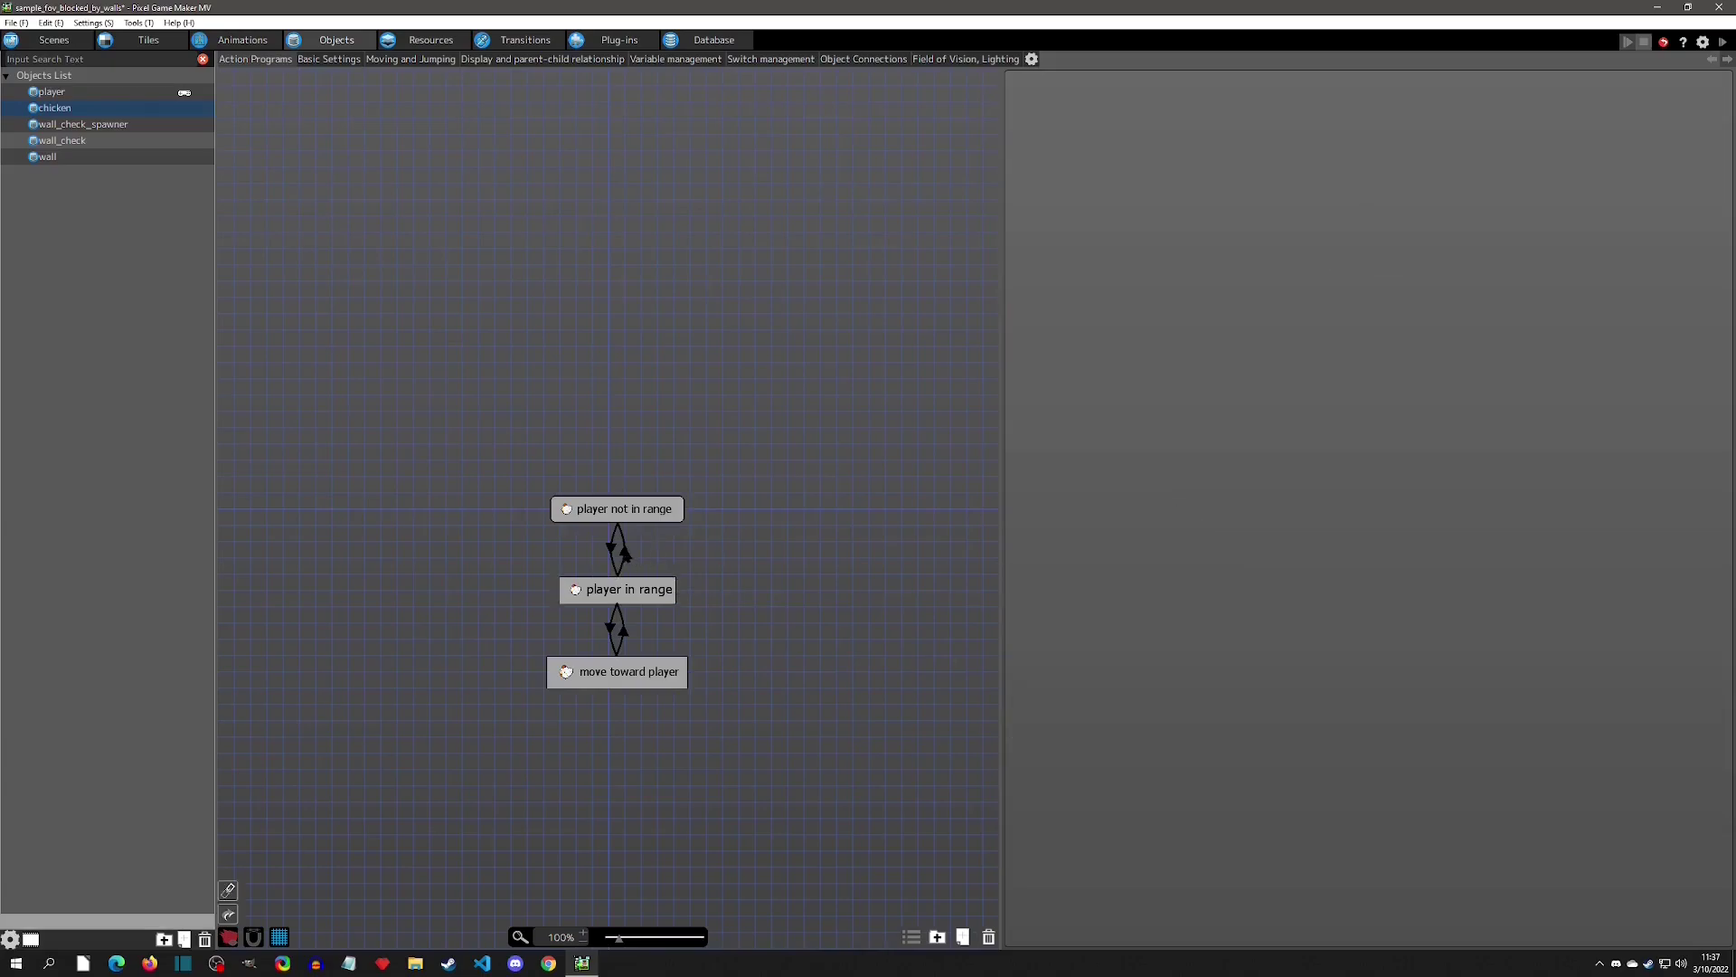
click(624, 552)
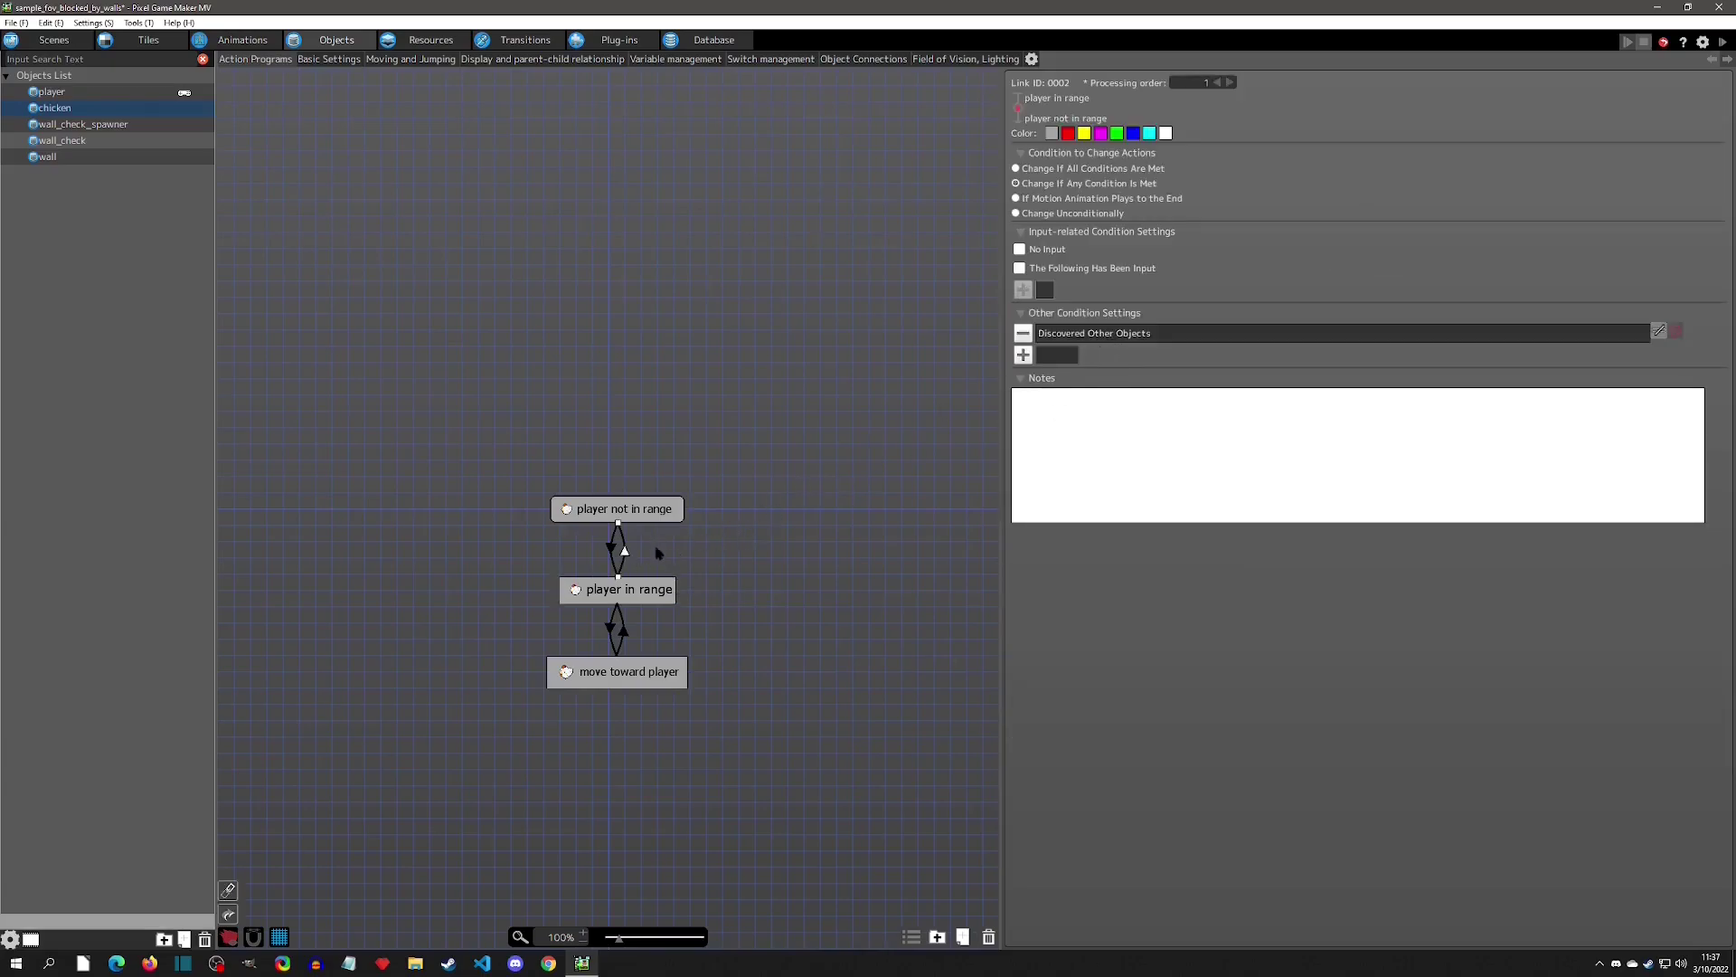
- Inspect the Discovered Other Objects condition on the chicken's player in range to player not in range link
click(619, 595)
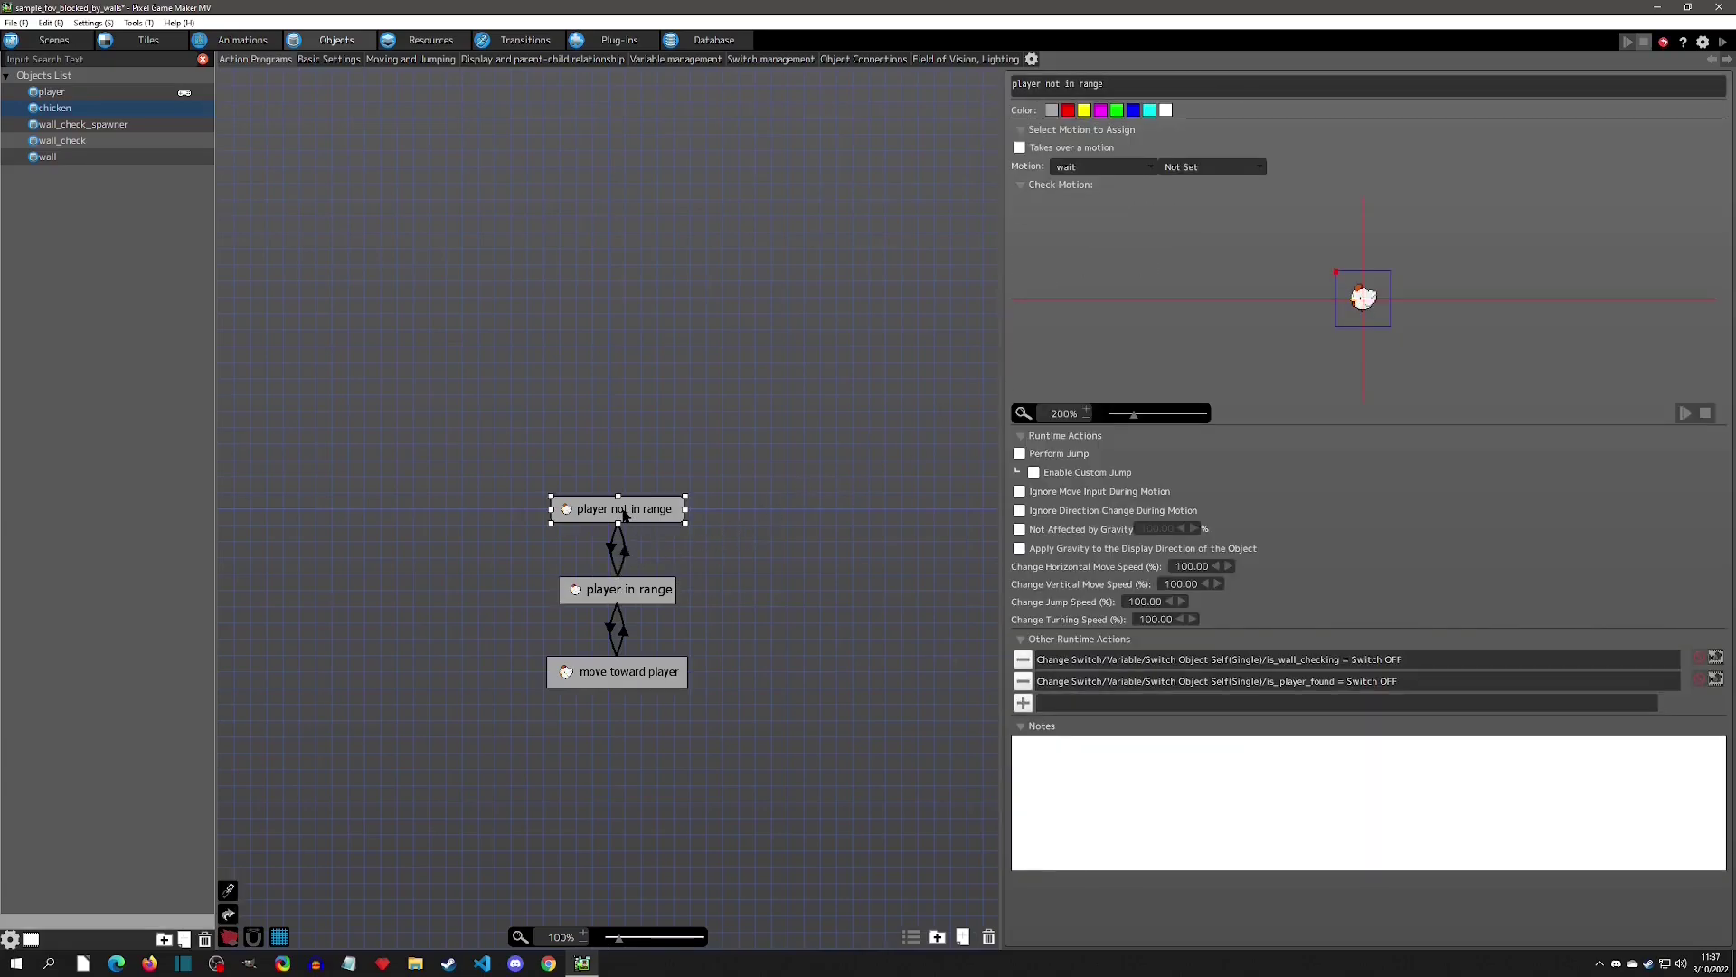
click(626, 556)
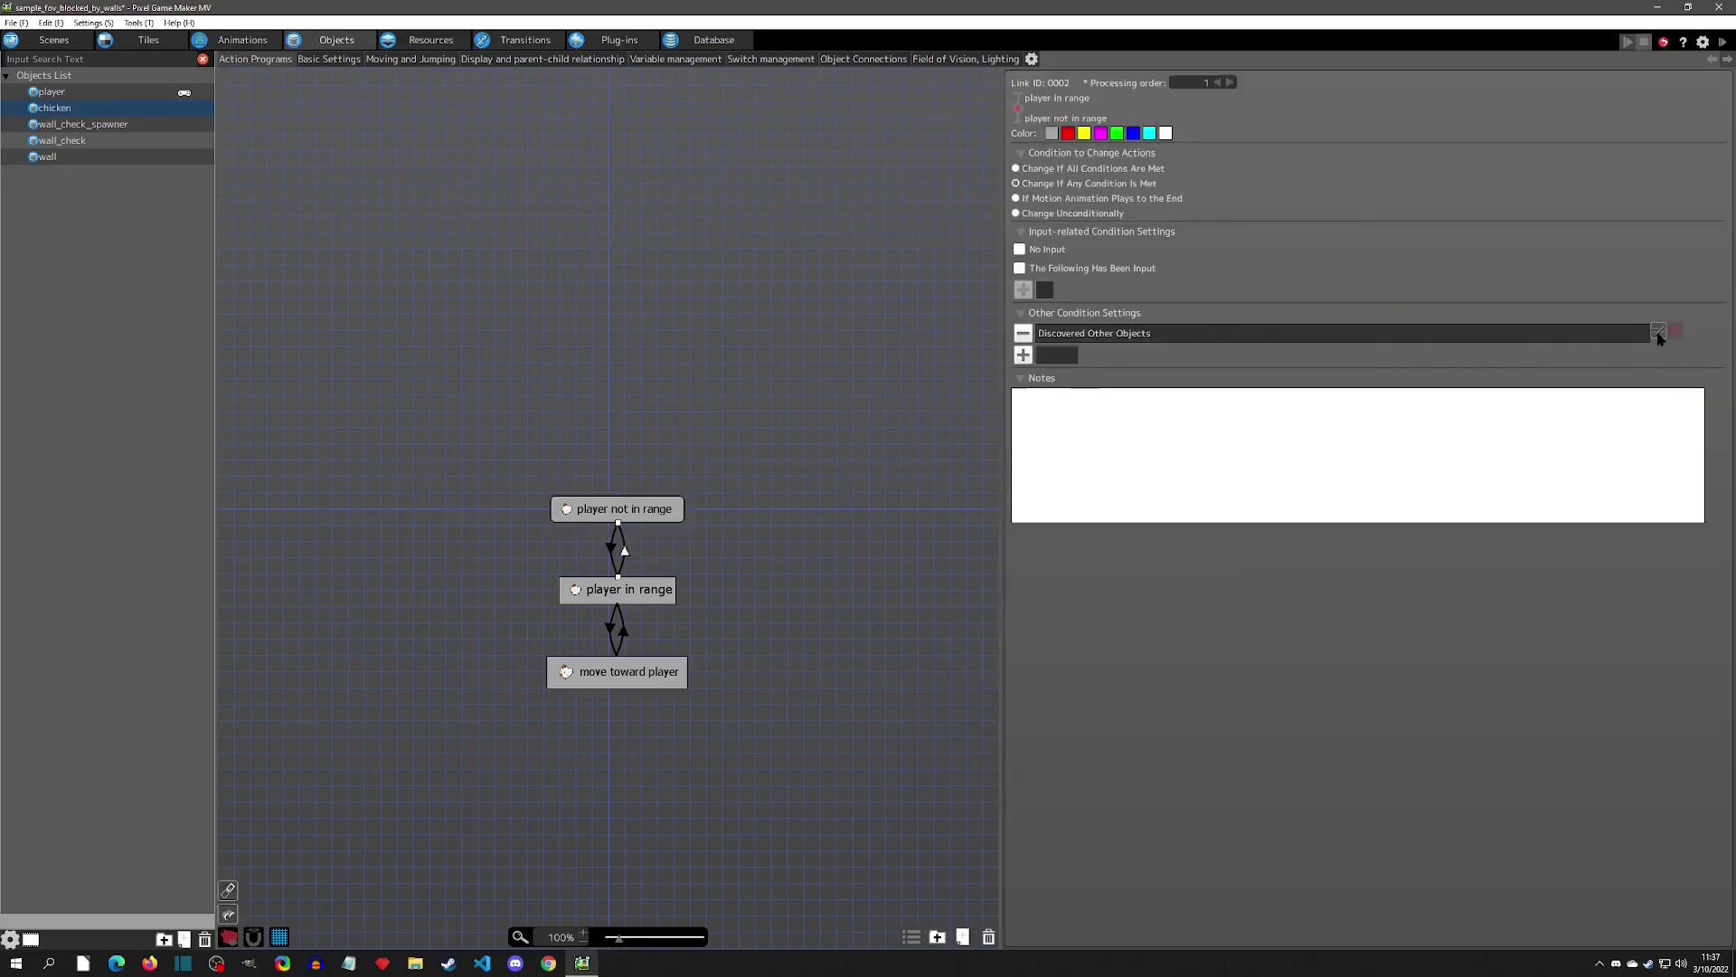
double_click(1137, 350)
click(1183, 130)
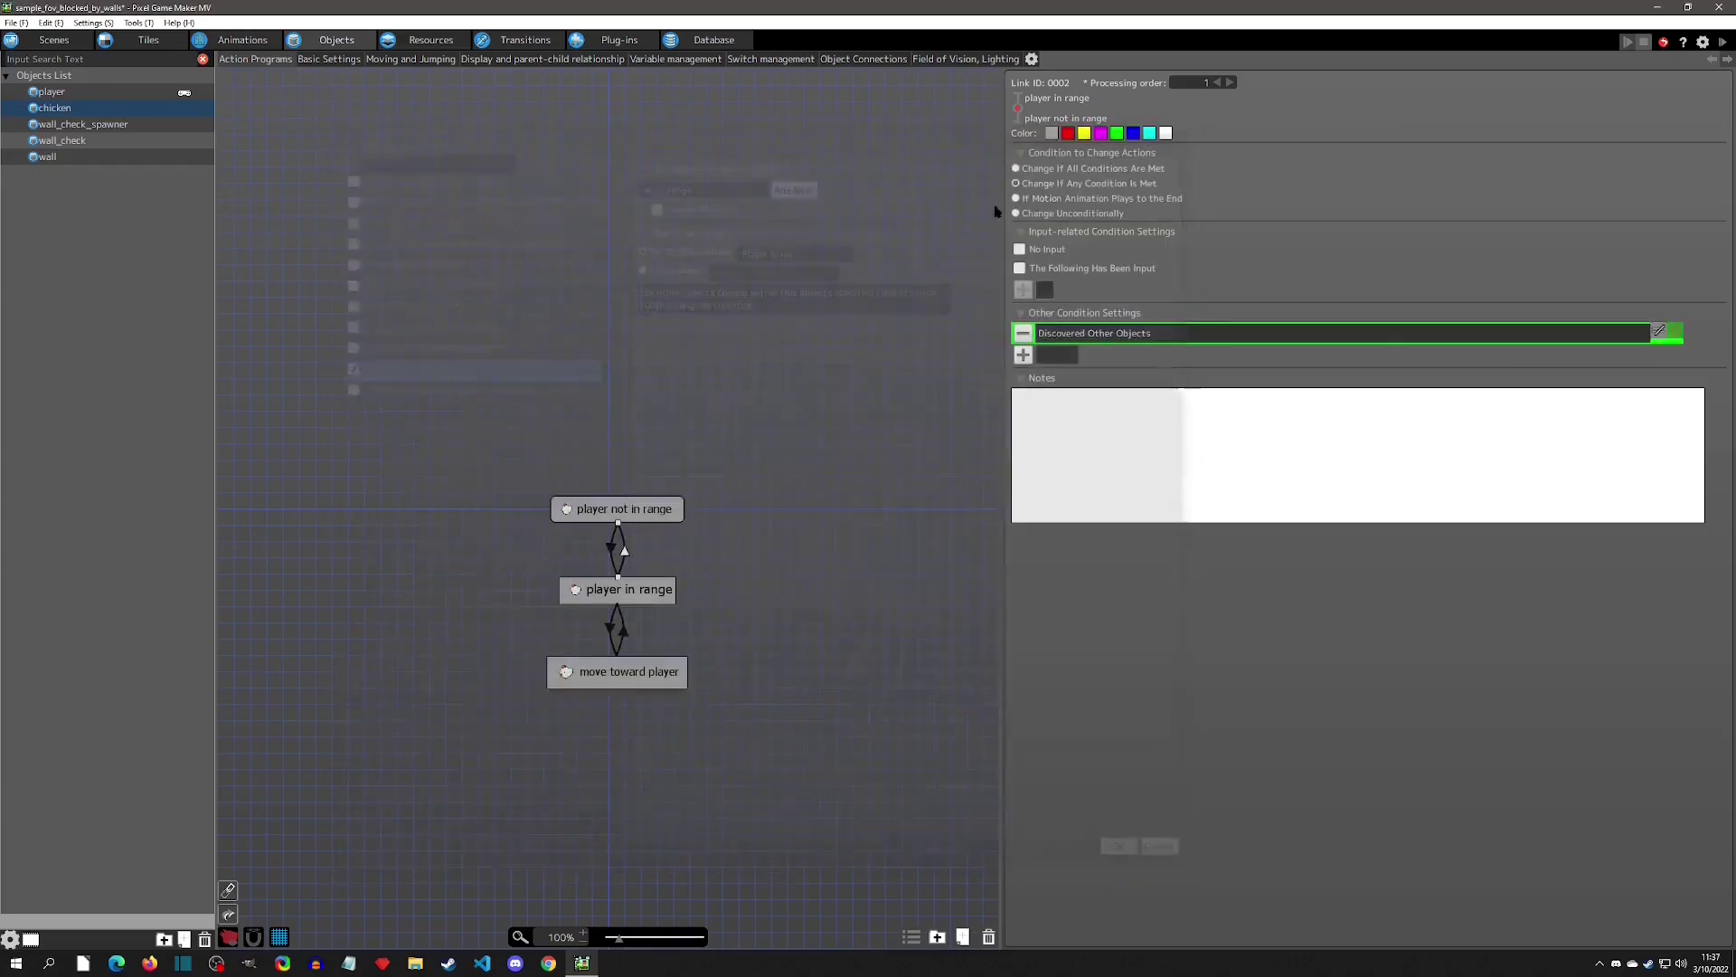